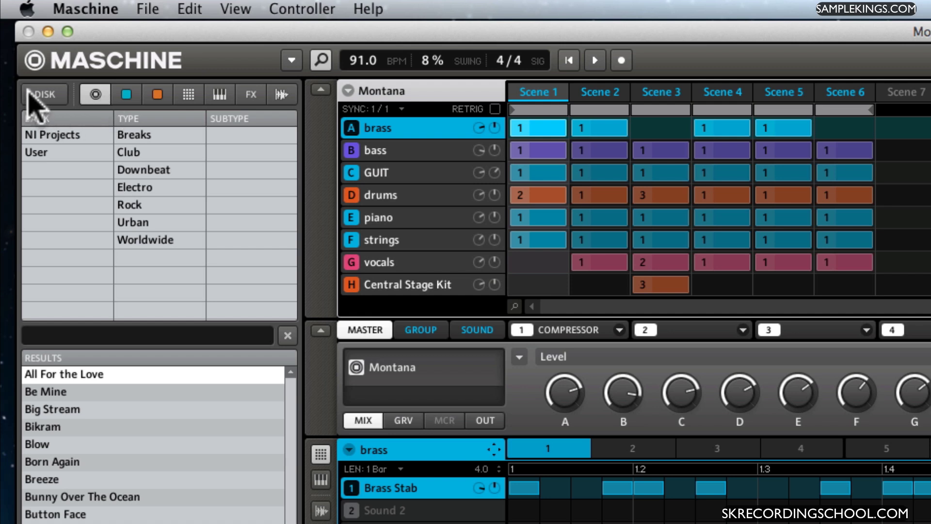
# Tour the browser's Projects, Groups, Sounds, Patterns and Instruments libraries
pyautogui.click(95, 94)
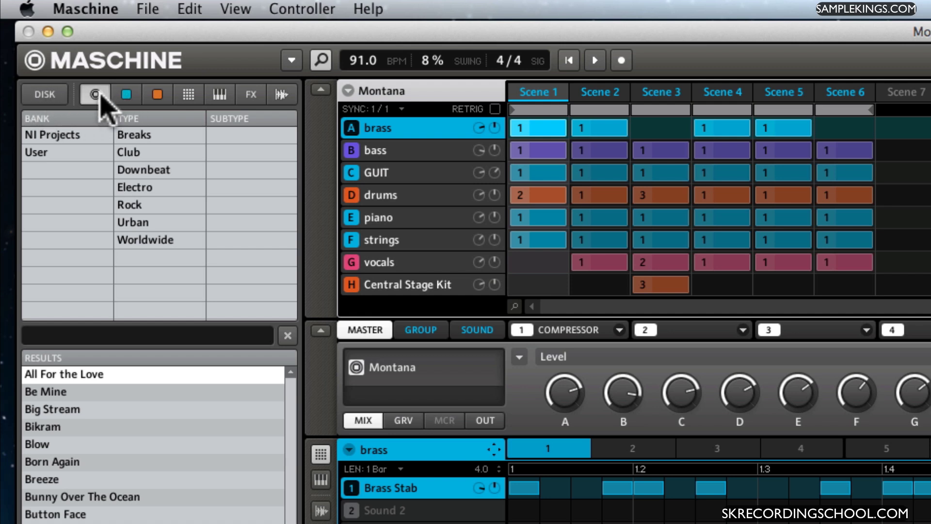
pyautogui.click(97, 94)
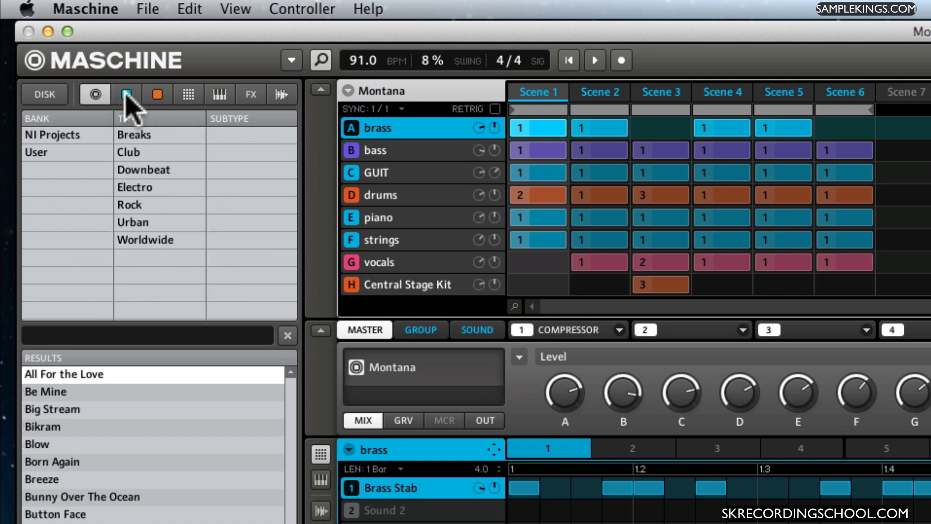
pyautogui.click(127, 95)
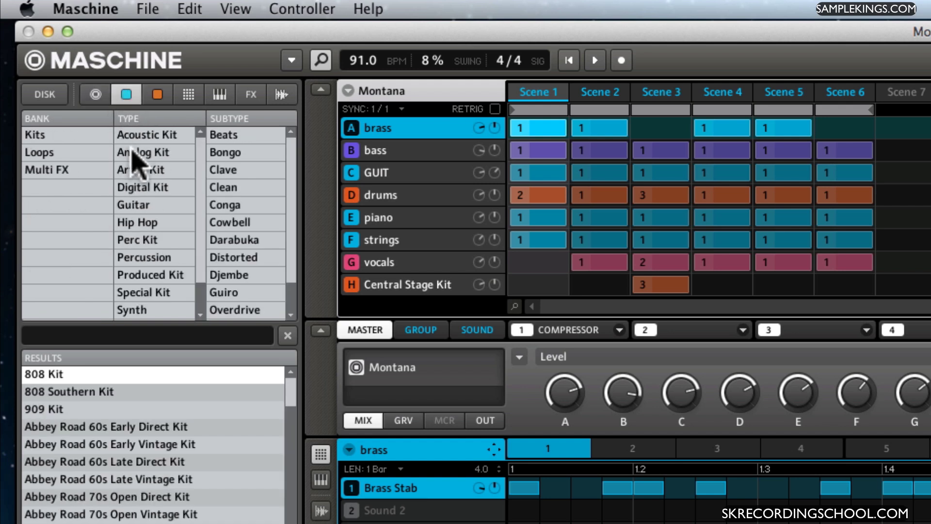
pyautogui.click(158, 94)
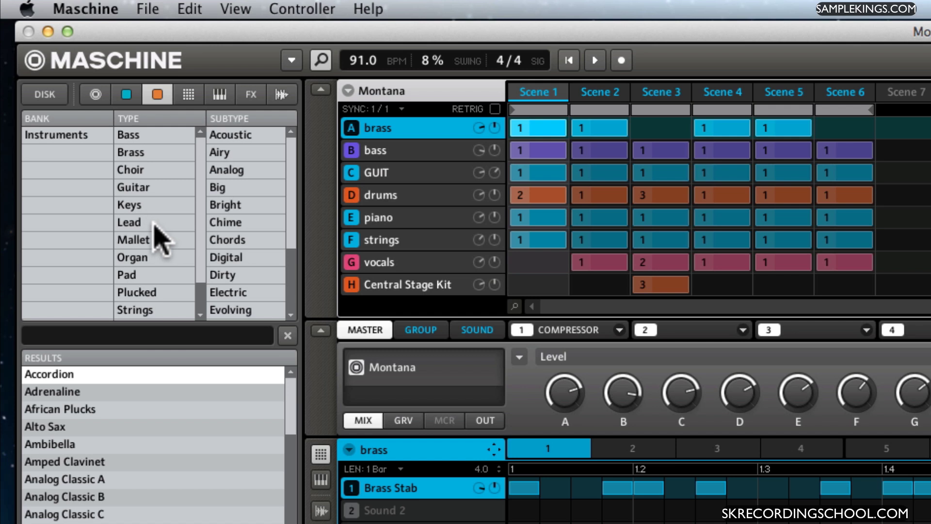
pyautogui.click(189, 95)
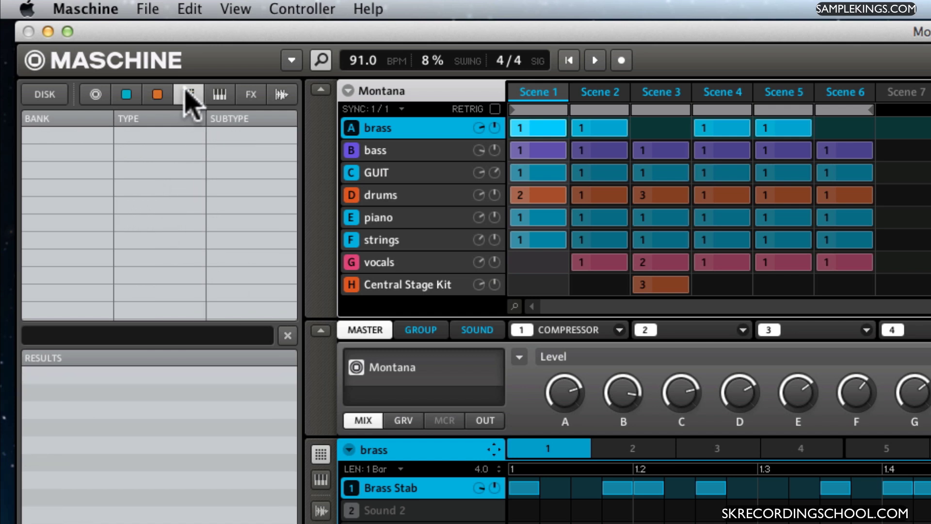
pyautogui.click(220, 96)
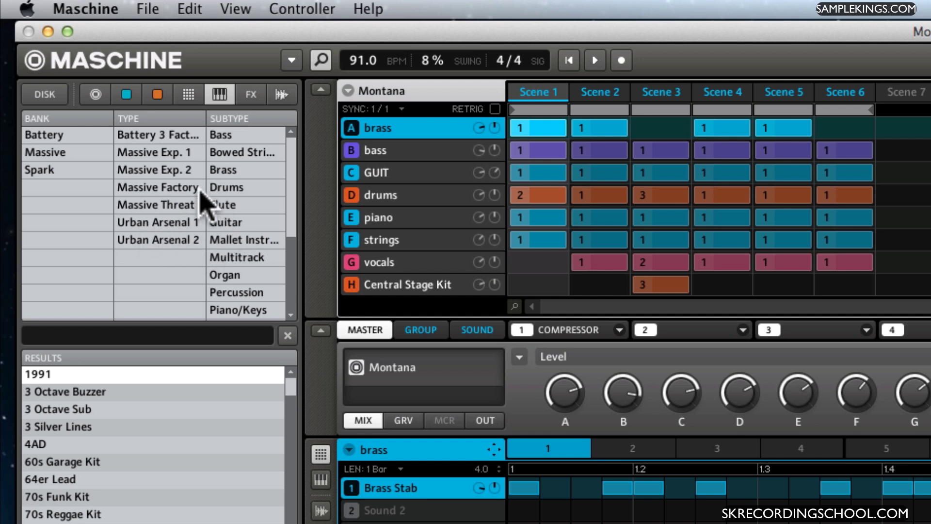
# Filter instrument presets by Massive Threat and Urban Arsenal 2, view FX, then land on the Samples library
pyautogui.click(174, 206)
pyautogui.click(166, 240)
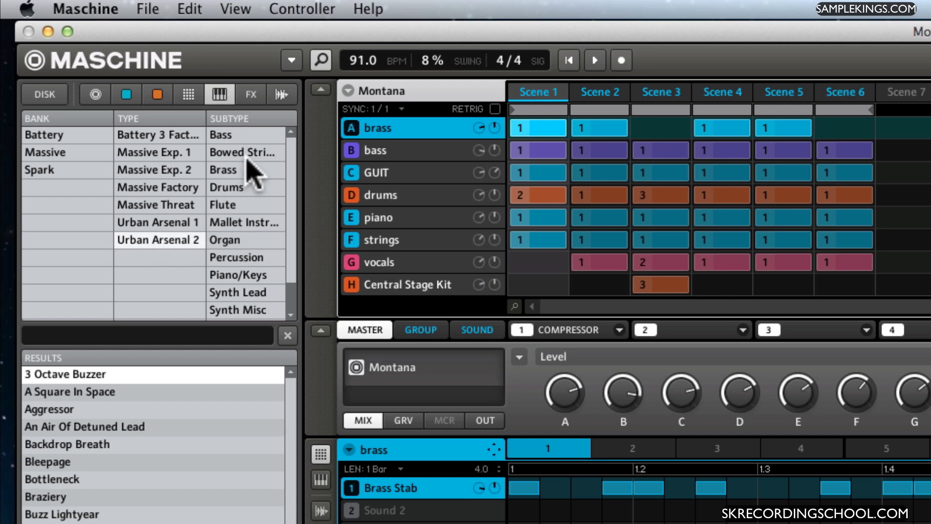
pyautogui.click(251, 95)
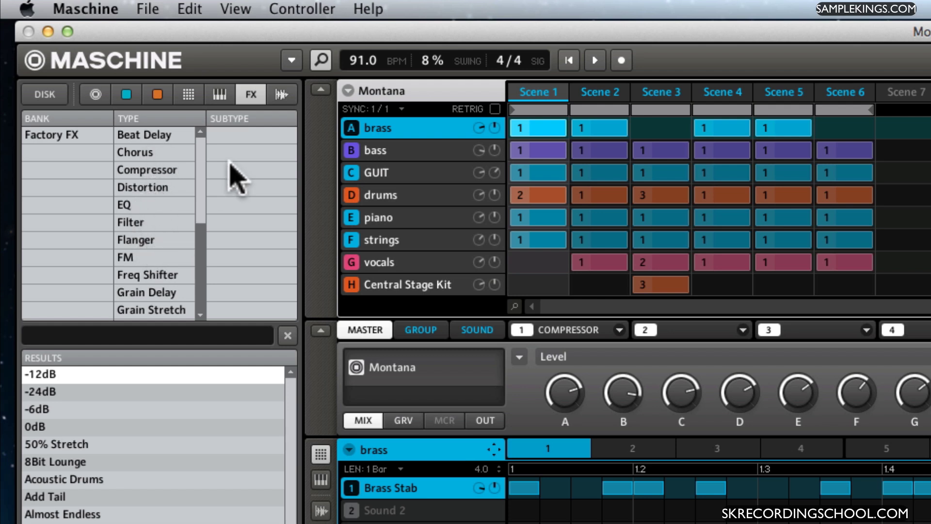
pyautogui.click(282, 94)
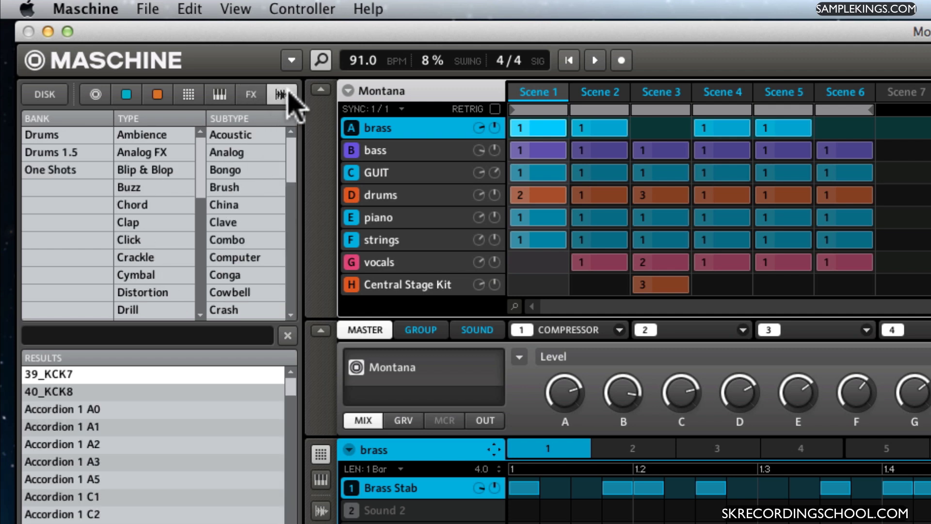
# Search the samples for 808, pick Kick 808 3 and turn on sample prehear
pyautogui.click(94, 334)
pyautogui.write('808')
pyautogui.scroll(-8, 113, 357)
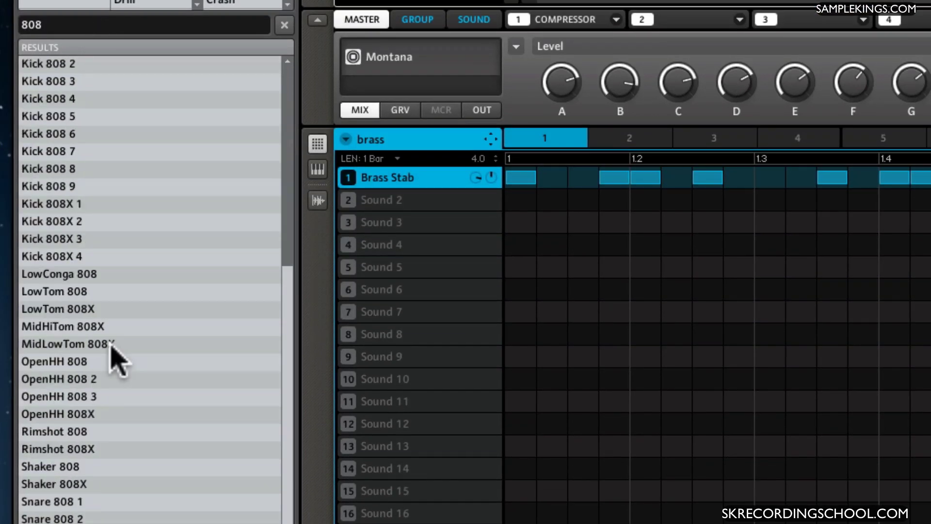
pyautogui.scroll(8, 116, 360)
pyautogui.scroll(1, 116, 361)
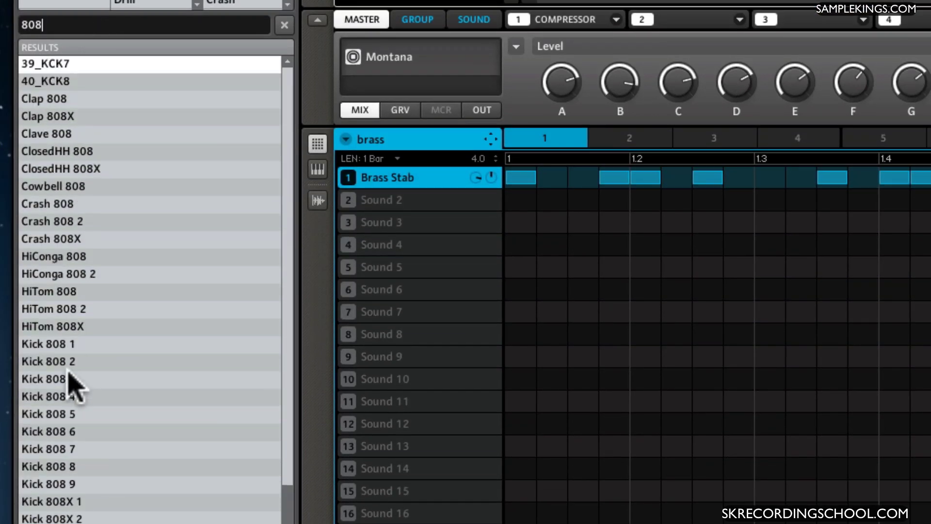
pyautogui.click(52, 380)
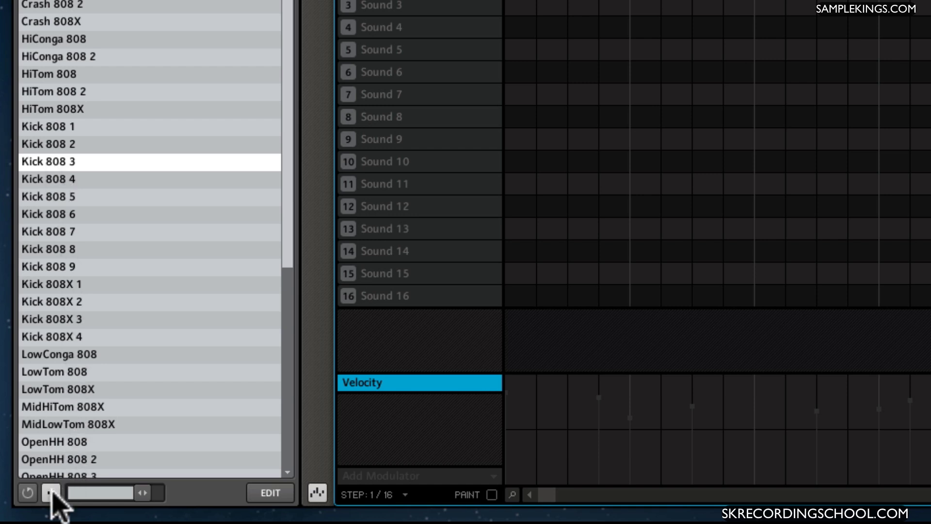
pyautogui.click(50, 492)
pyautogui.moveTo(143, 492); pyautogui.dragTo(128, 493)
# Audition LowConga 808, LowTom 808X and Kick 808X 1 while adjusting the preview volume
pyautogui.click(32, 355)
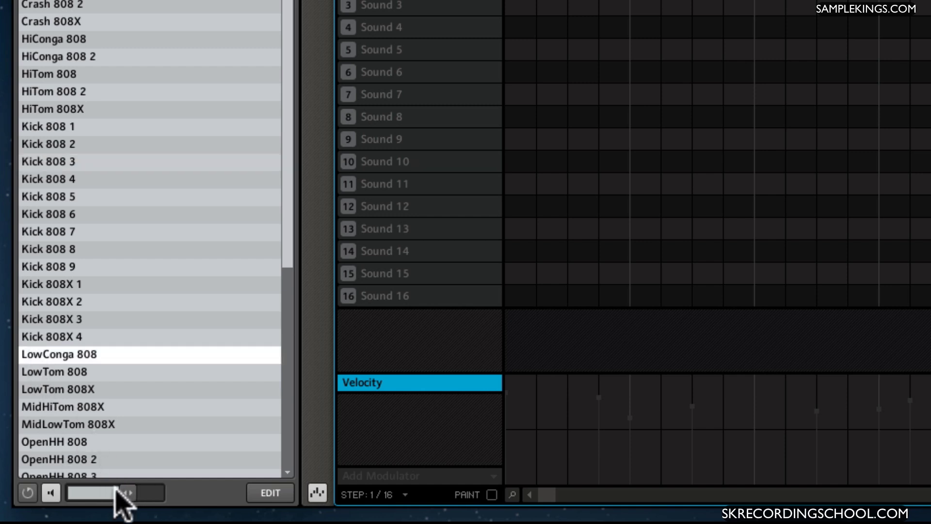
pyautogui.moveTo(114, 496)
pyautogui.mouseDown()
pyautogui.moveTo(91, 494)
pyautogui.moveTo(152, 495)
pyautogui.mouseUp()
pyautogui.click(31, 388)
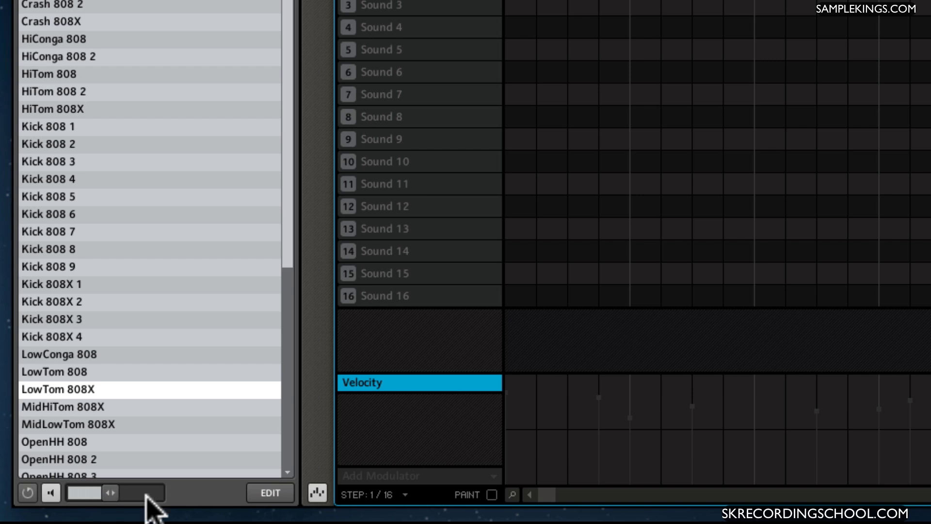
pyautogui.click(66, 286)
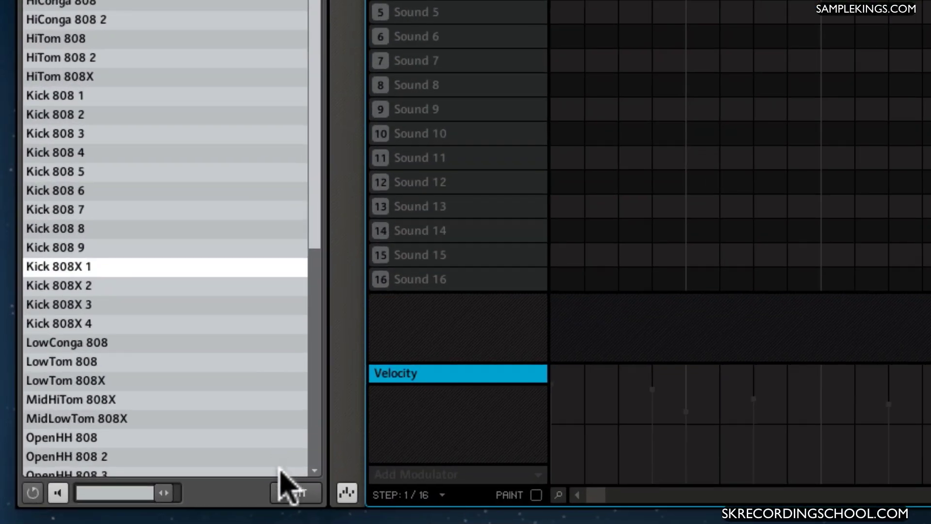
pyautogui.click(294, 496)
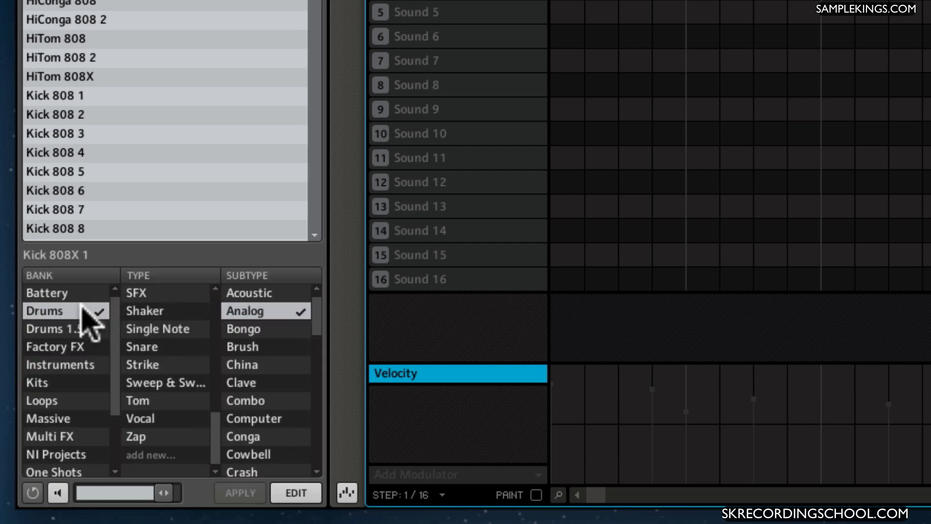
pyautogui.scroll(10, 152, 385)
pyautogui.scroll(-3, 155, 393)
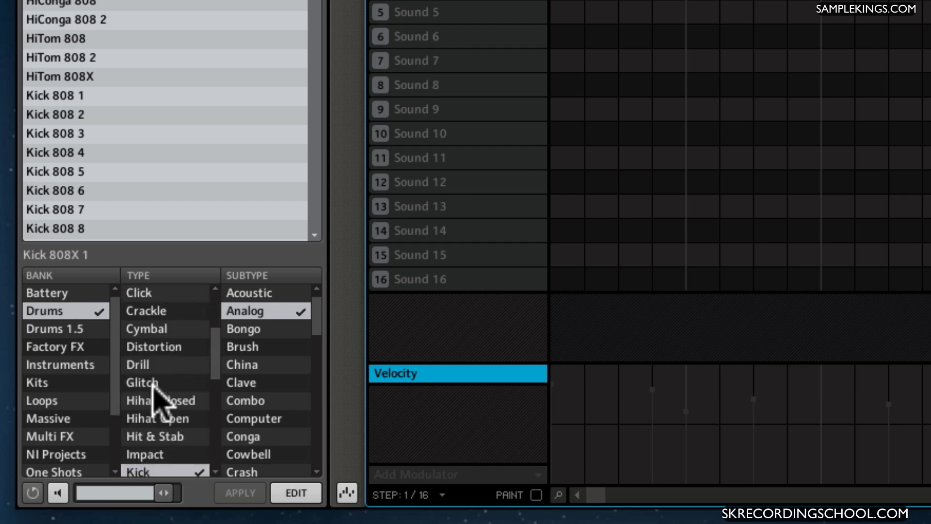
pyautogui.scroll(-1, 155, 393)
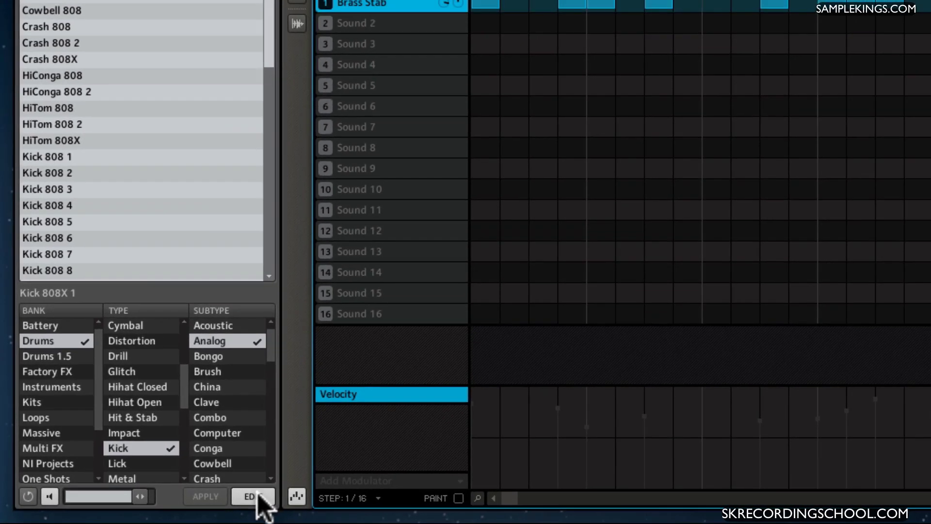
pyautogui.click(231, 499)
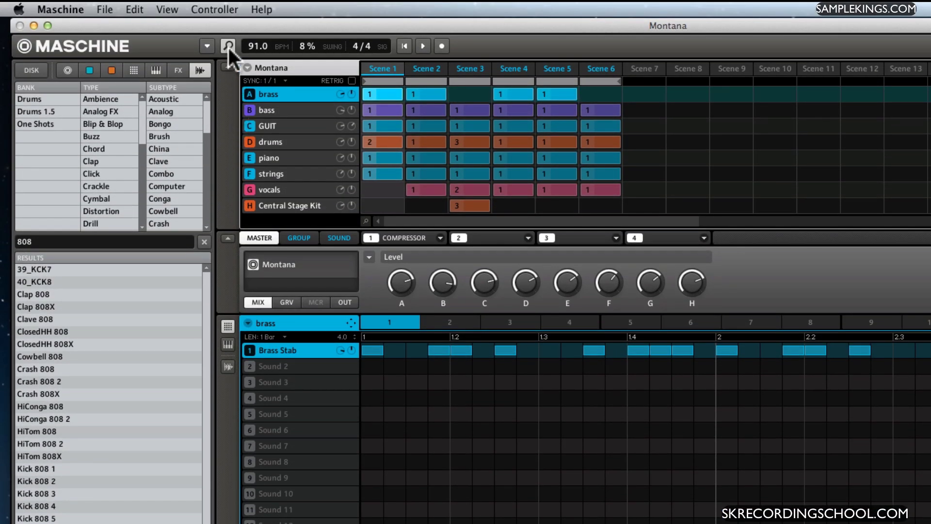
pyautogui.click(229, 46)
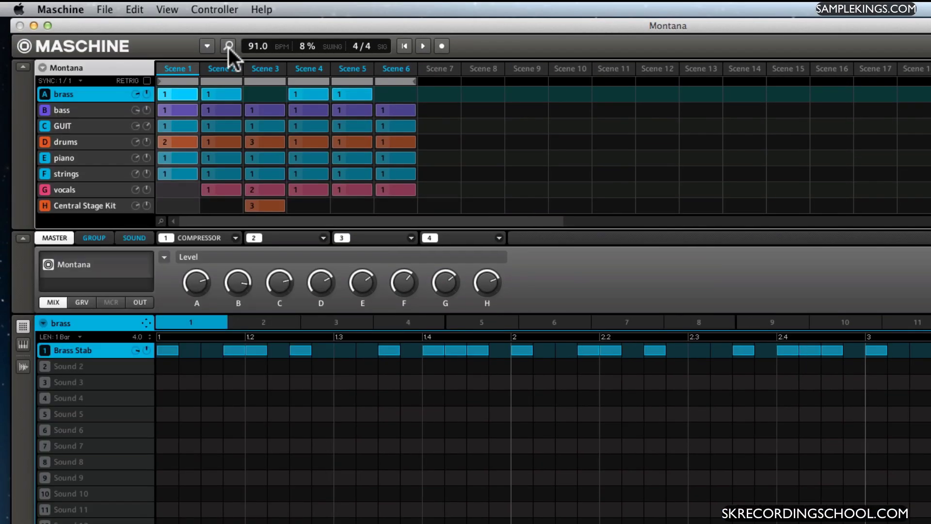
pyautogui.click(229, 46)
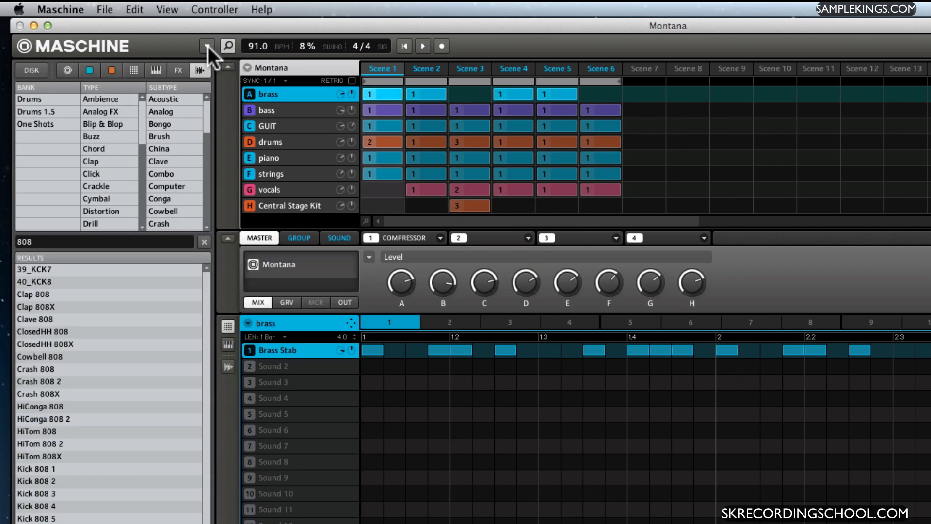
pyautogui.click(207, 46)
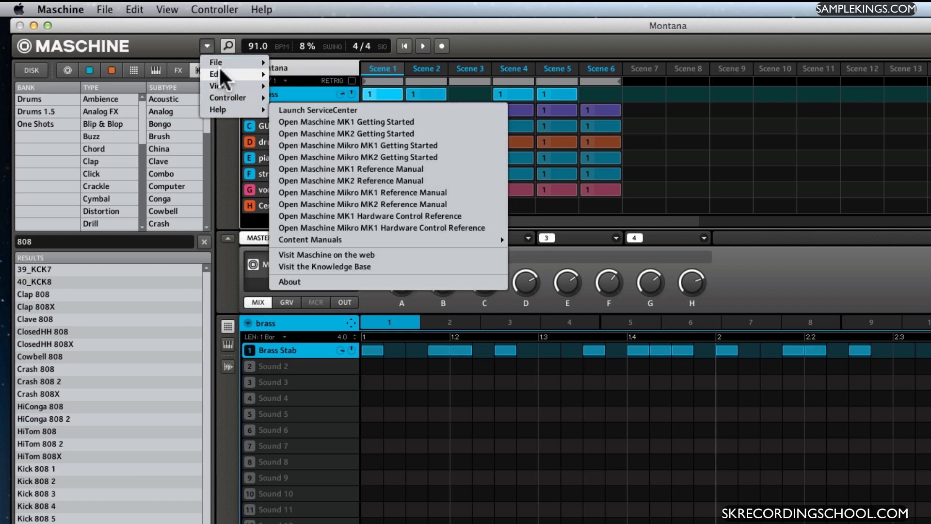
pyautogui.moveTo(227, 98)
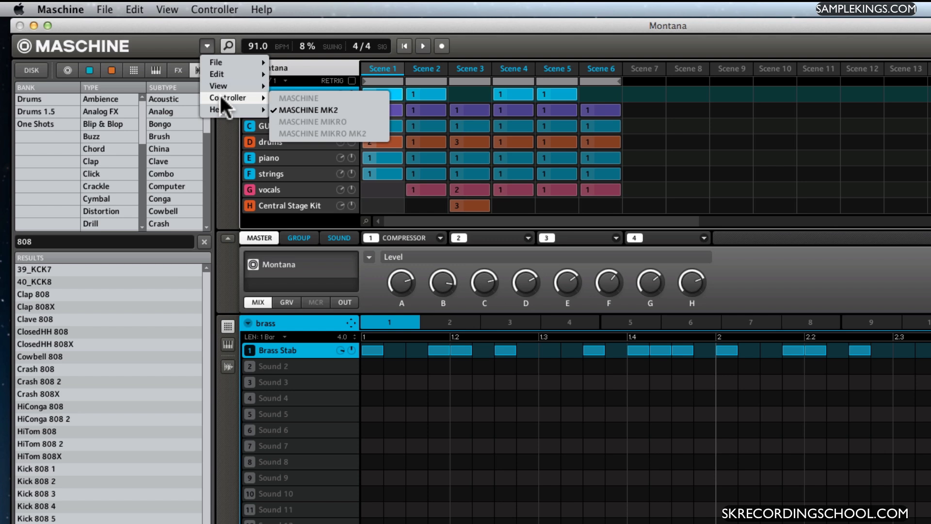
pyautogui.click(170, 38)
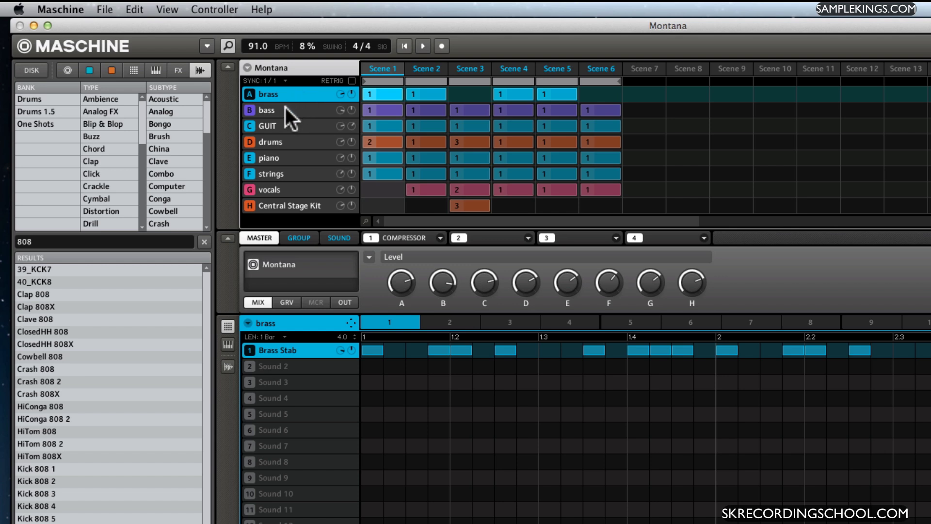
# Step through the bass, drums, piano, strings, vocals and Central Stage Kit groups, ending on the brass group's Brass Stab pattern
pyautogui.click(285, 109)
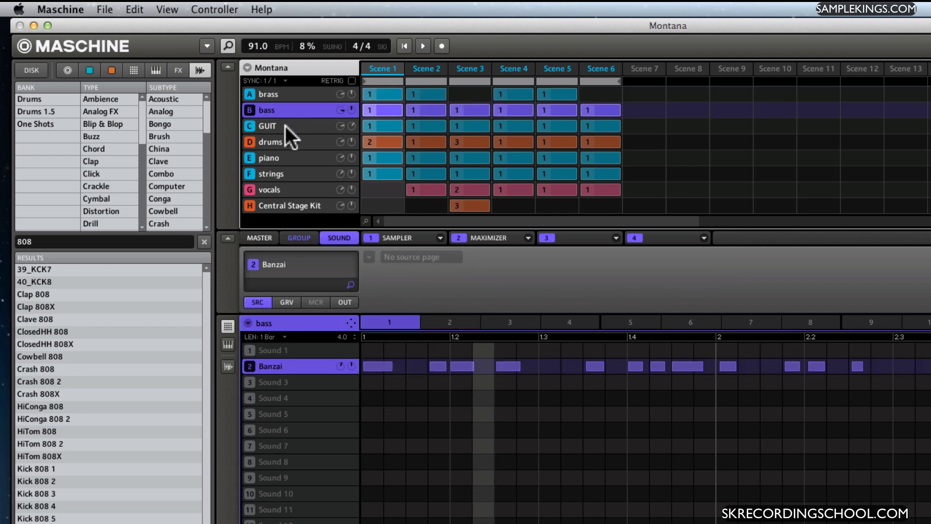
pyautogui.click(286, 126)
pyautogui.click(280, 157)
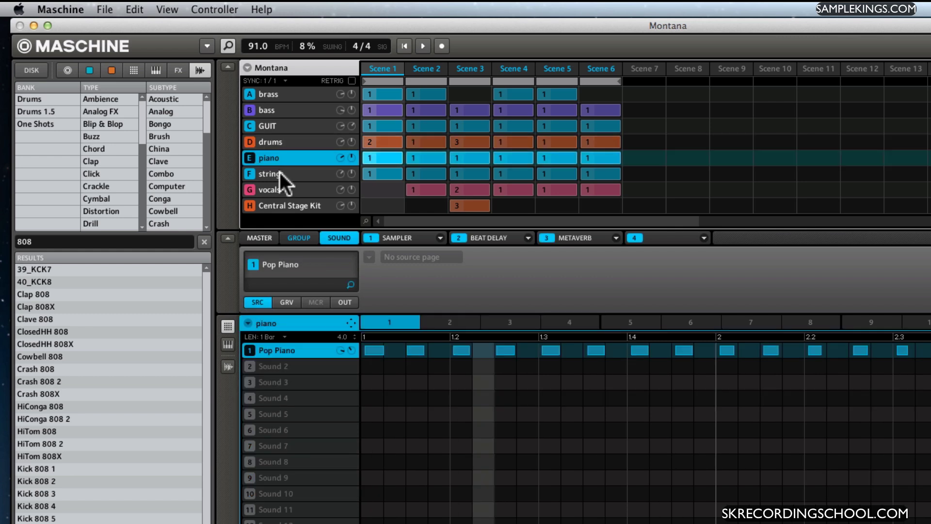
pyautogui.click(281, 175)
pyautogui.click(281, 189)
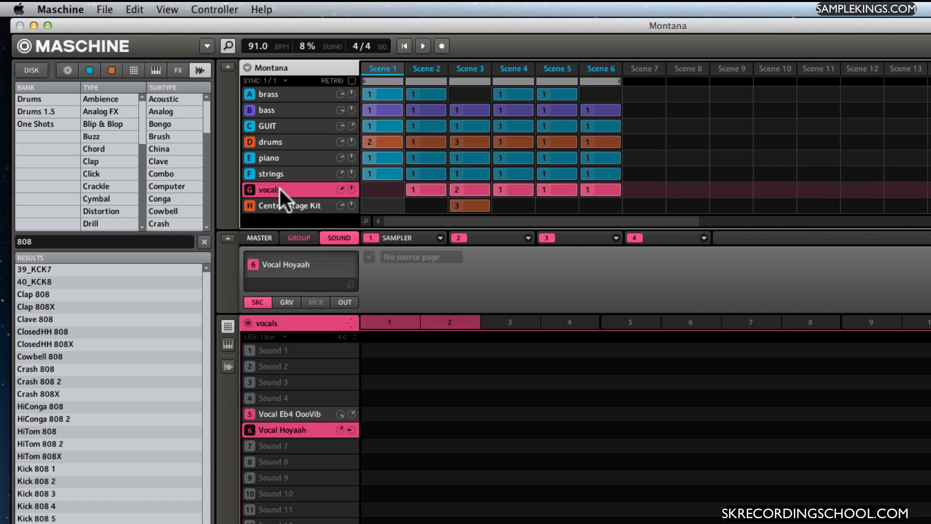
pyautogui.click(297, 206)
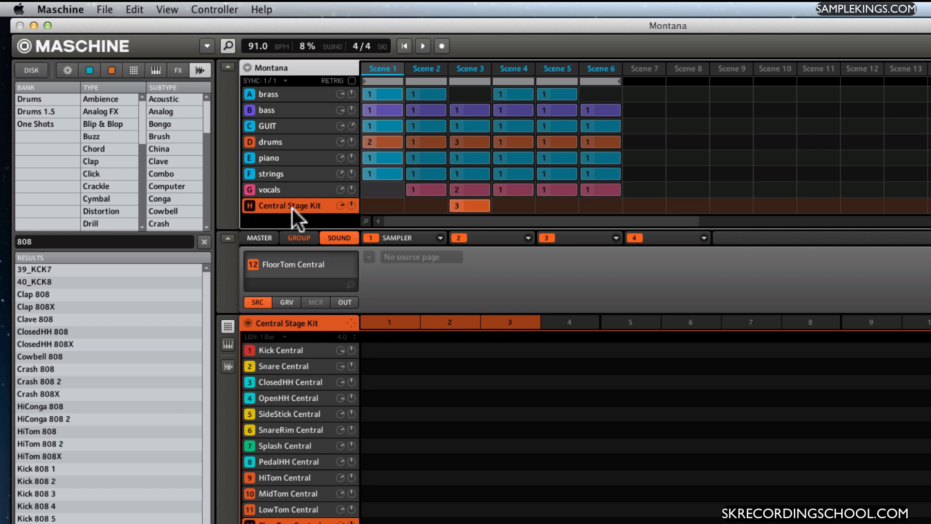
pyautogui.click(294, 94)
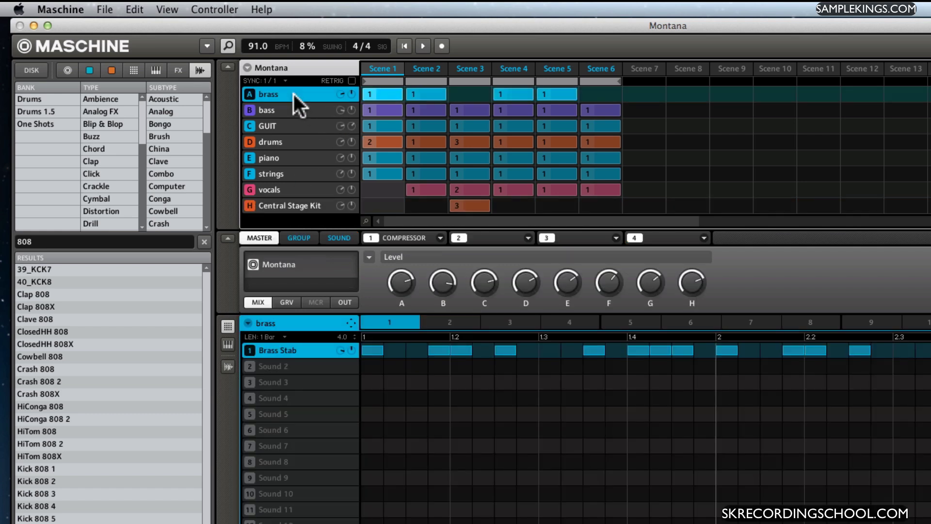
# Rename Scene 2 to Bridge and move it after Scene 5
pyautogui.click(428, 71)
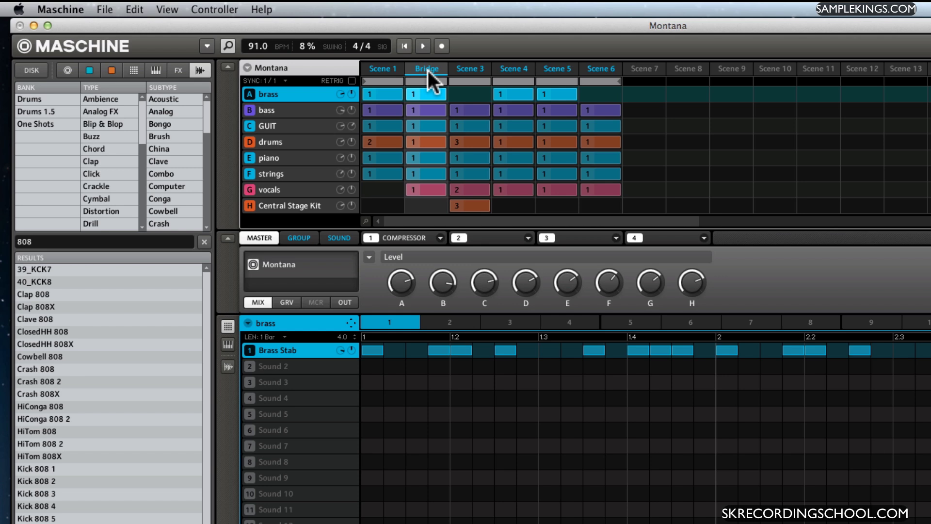
pyautogui.moveTo(427, 68); pyautogui.dragTo(476, 67)
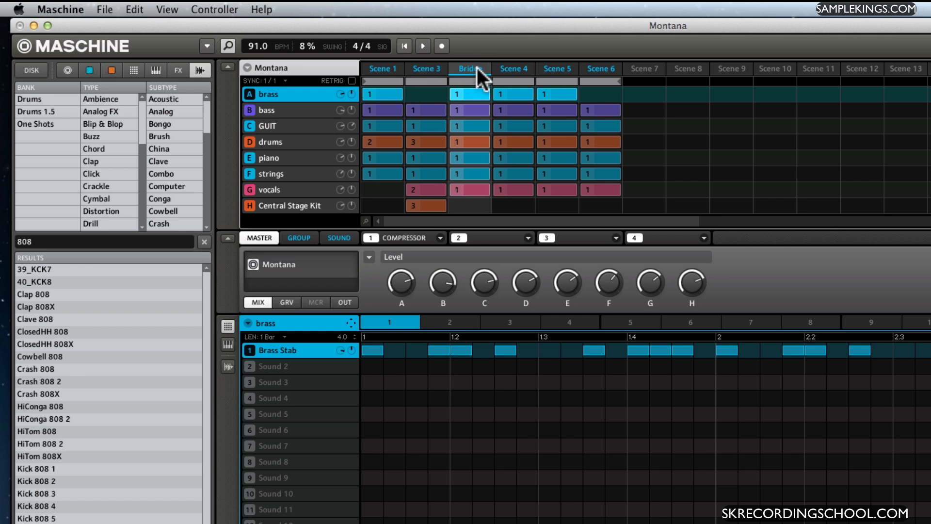
pyautogui.moveTo(477, 68); pyautogui.dragTo(579, 74)
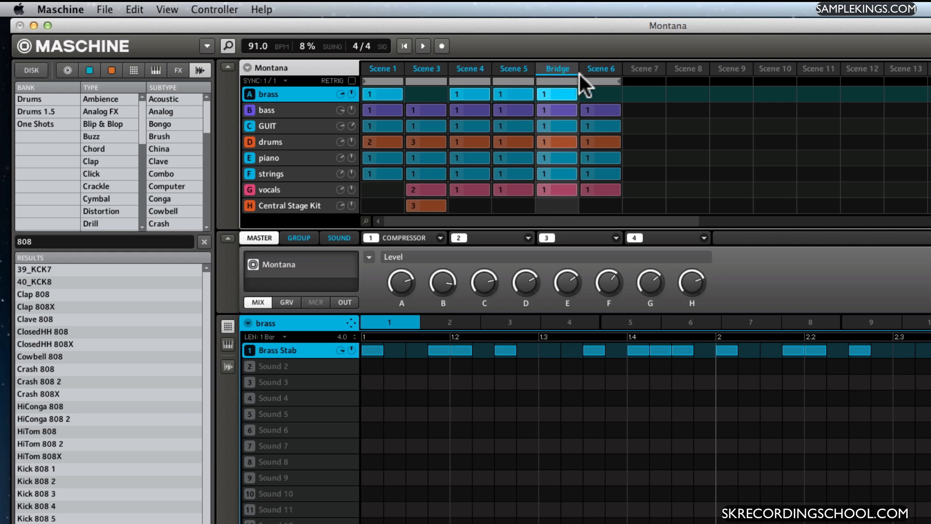
# Copy and then duplicate Scene 5 from its context menu
pyautogui.rightClick(516, 67)
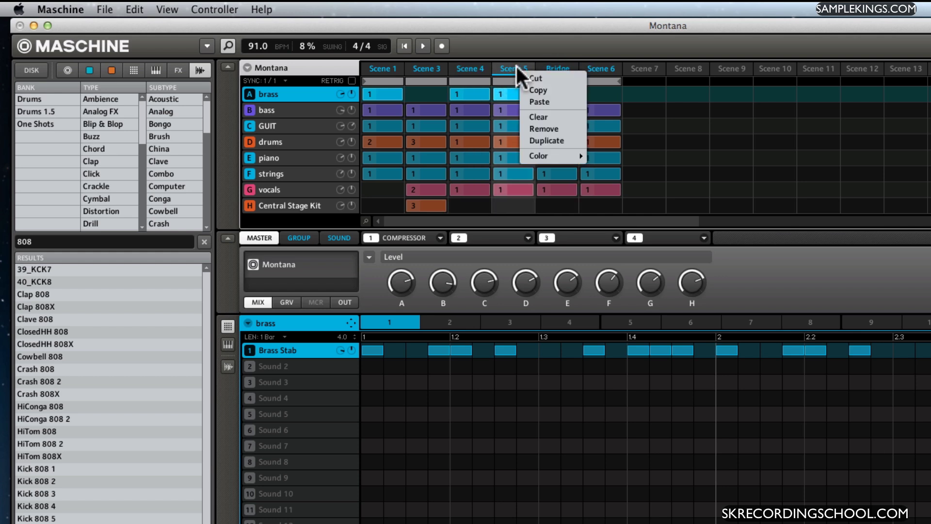
pyautogui.click(542, 90)
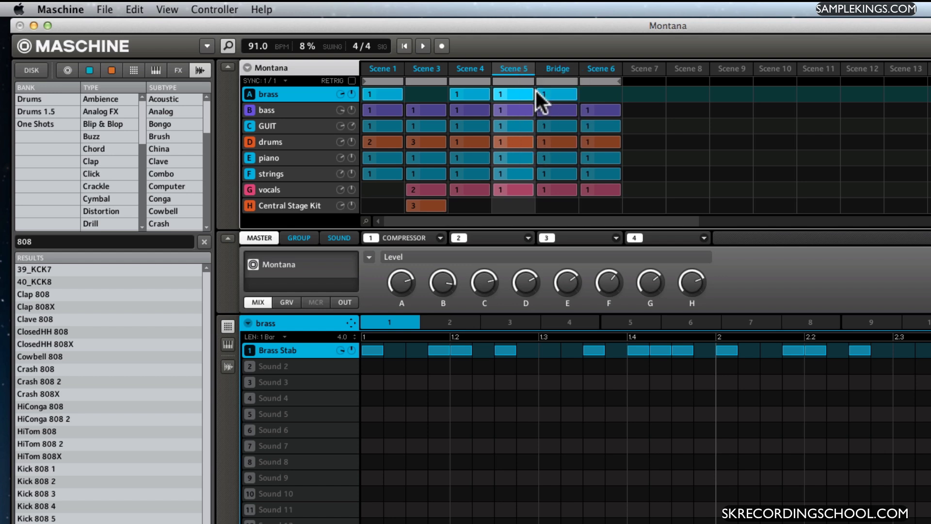
pyautogui.rightClick(508, 67)
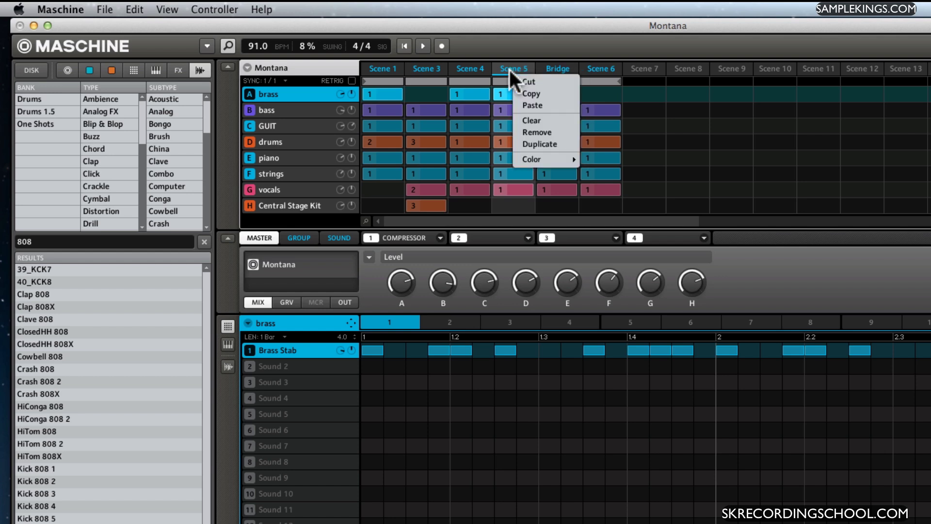
pyautogui.click(537, 143)
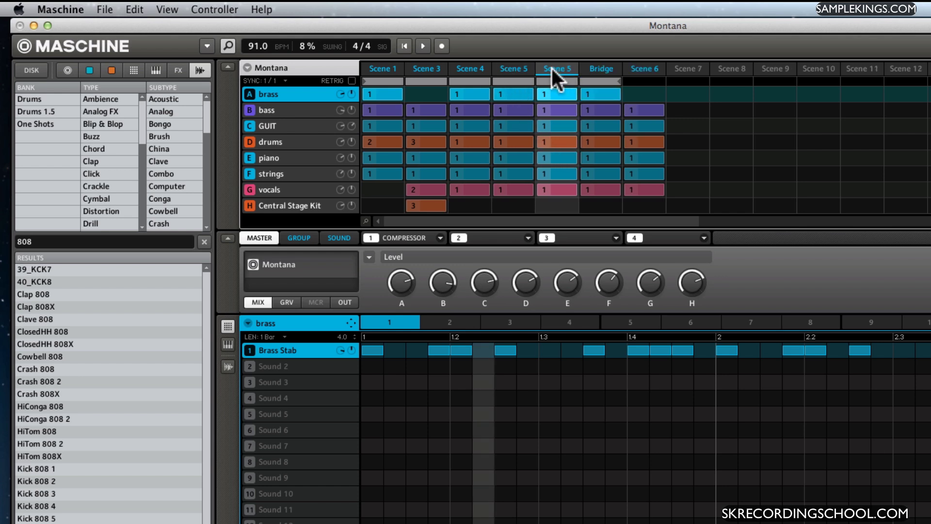
# Clear the extra Scene 5 of its patterns and then remove it
pyautogui.rightClick(524, 69)
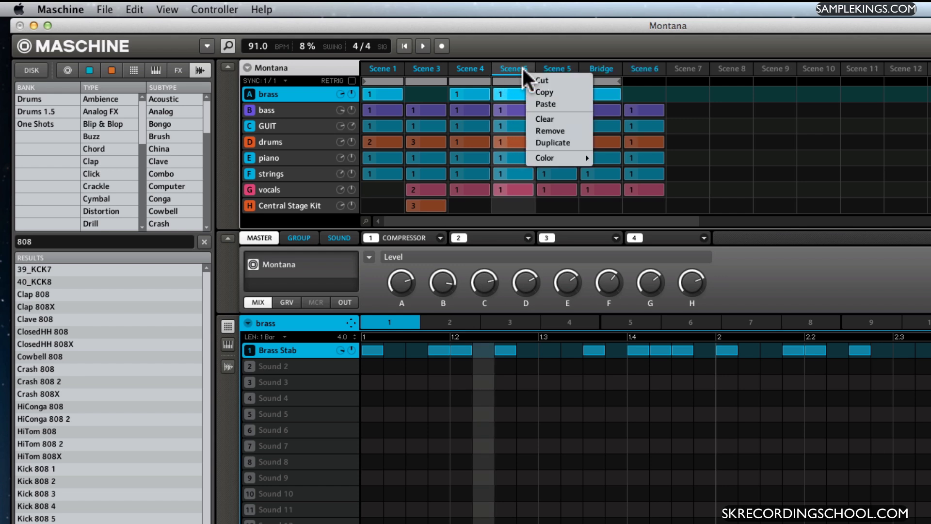
pyautogui.click(542, 79)
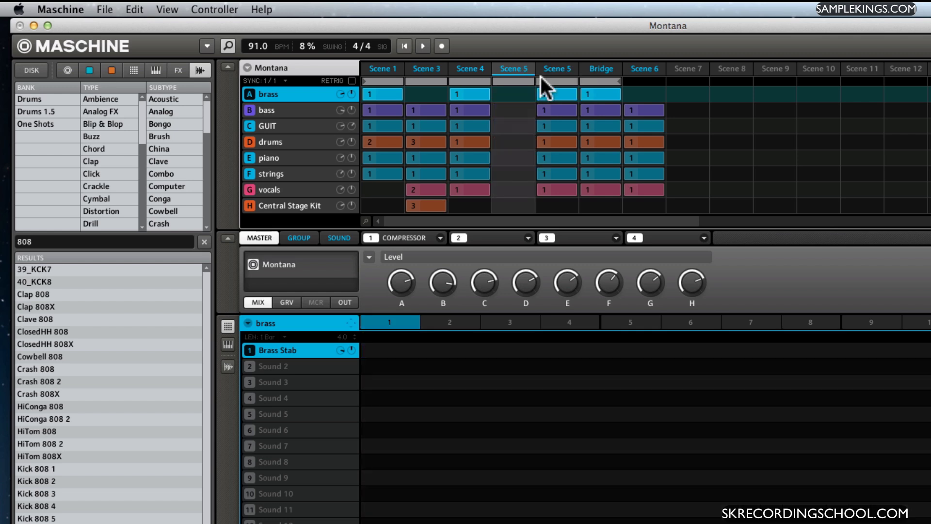
pyautogui.rightClick(512, 65)
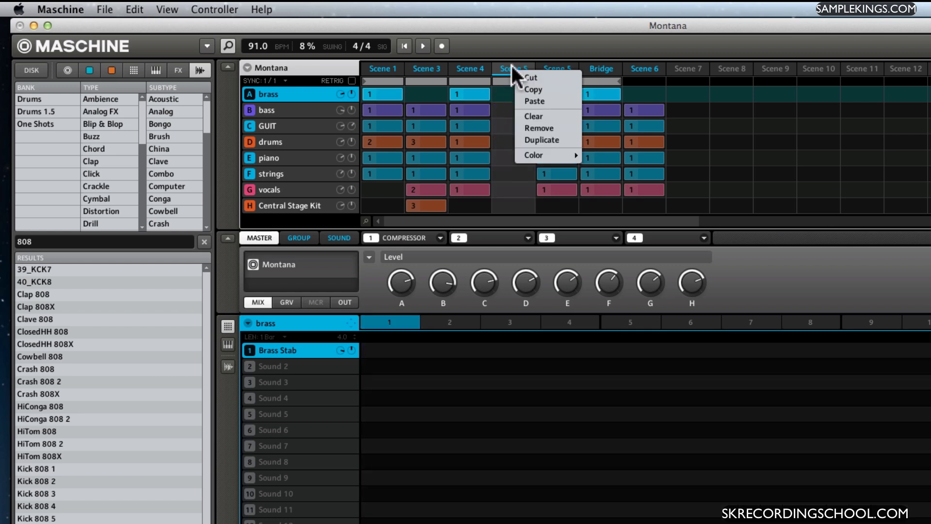
pyautogui.click(532, 129)
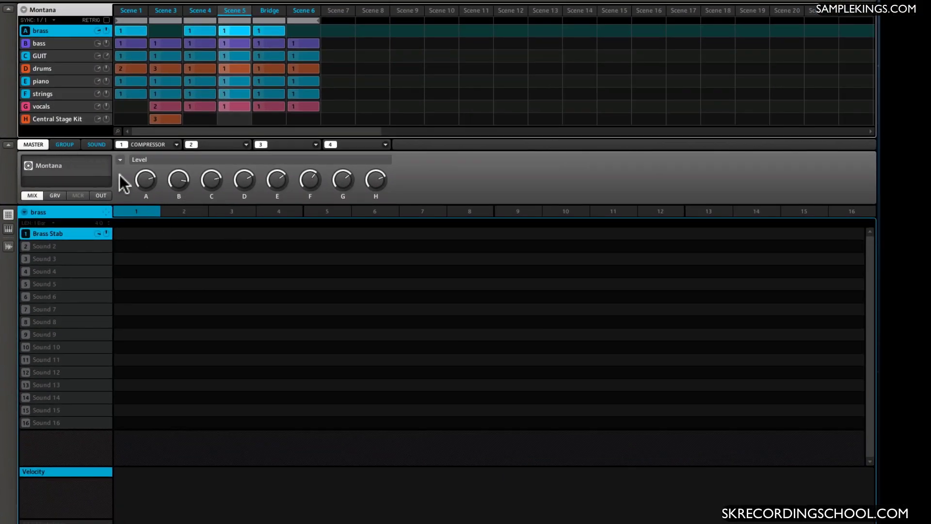
# Solo the drums group and jump playback to Scene 5
pyautogui.click(43, 68)
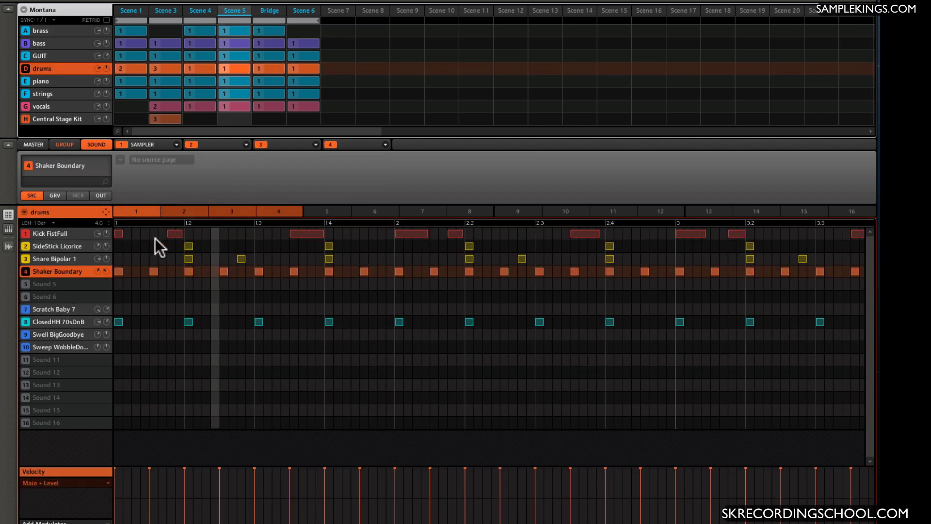
pyautogui.rightClick(24, 69)
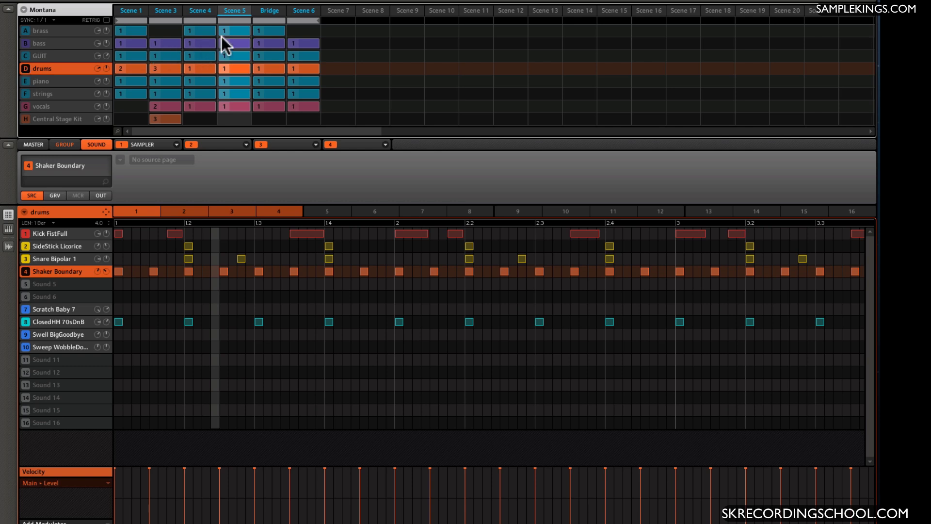
pyautogui.click(229, 20)
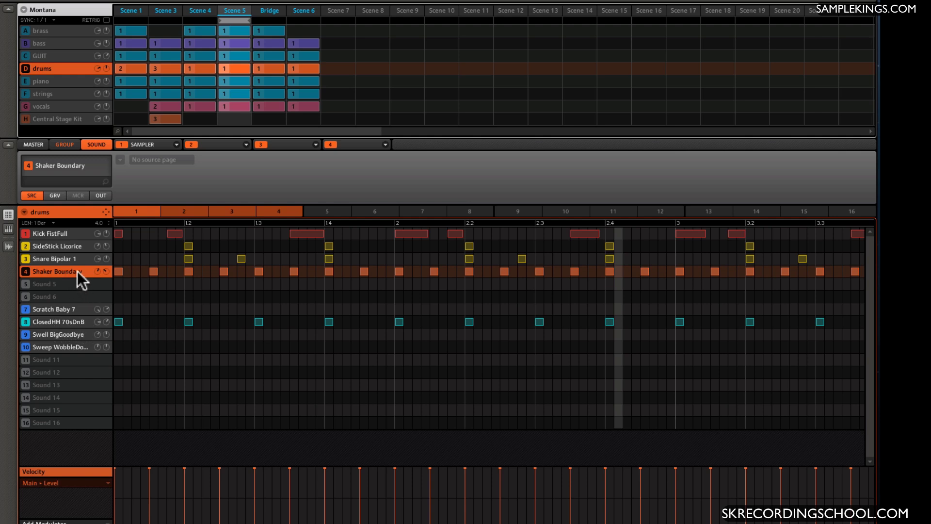
# Try drum patterns 2, 3 and 4, then return to pattern 1
pyautogui.click(180, 211)
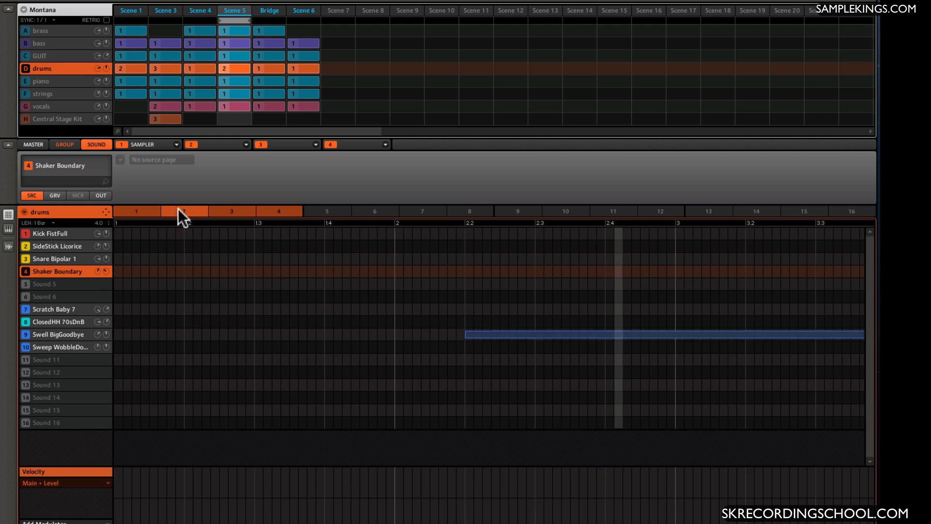
pyautogui.click(217, 209)
pyautogui.click(277, 209)
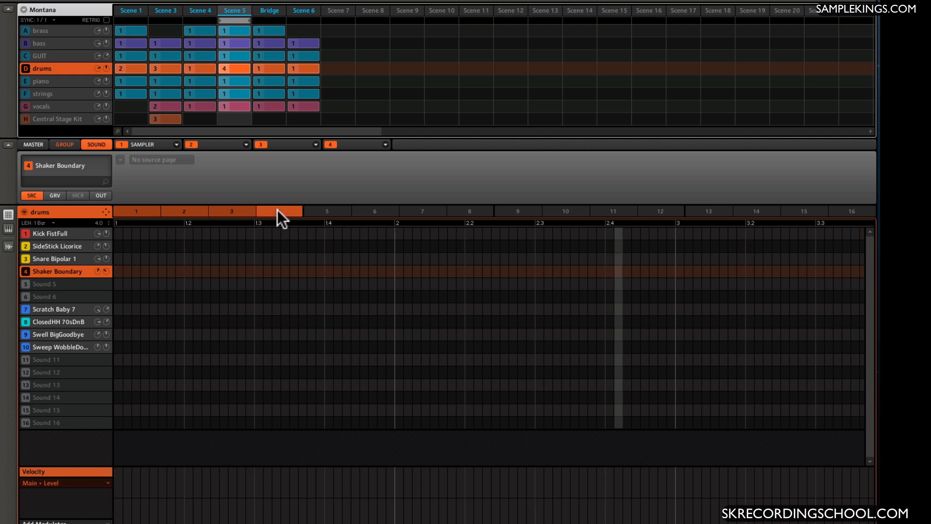
pyautogui.click(131, 210)
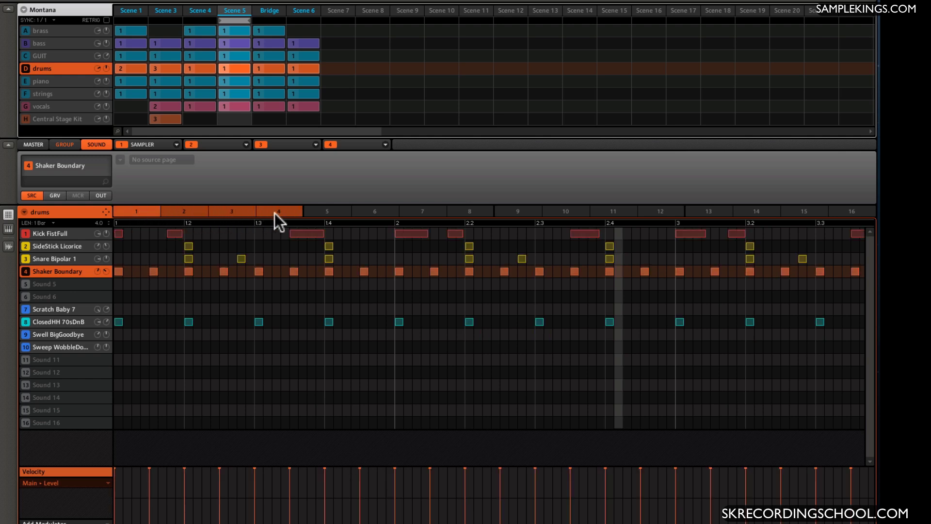
# Select the Kick FistFull sound and solo it
pyautogui.click(63, 233)
pyautogui.keyDown('shift'); pyautogui.click(25, 233); pyautogui.keyUp('shift')
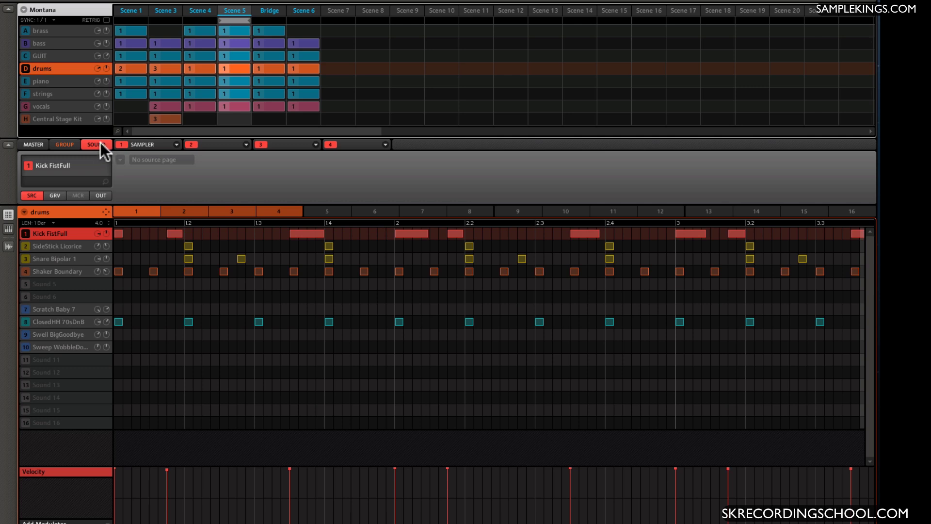
# Glance at the group and master levels, then add Chorus as the kick's second effect
pyautogui.click(64, 144)
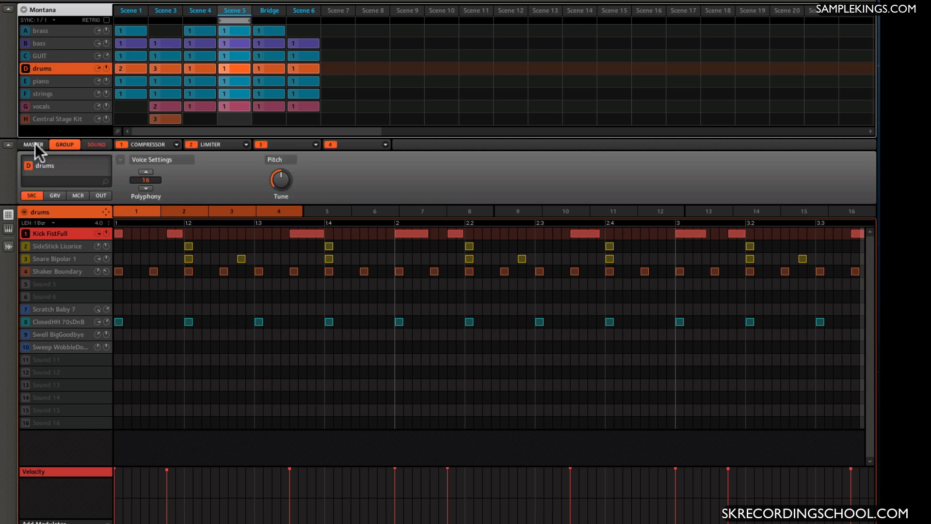
pyautogui.click(35, 144)
pyautogui.click(97, 144)
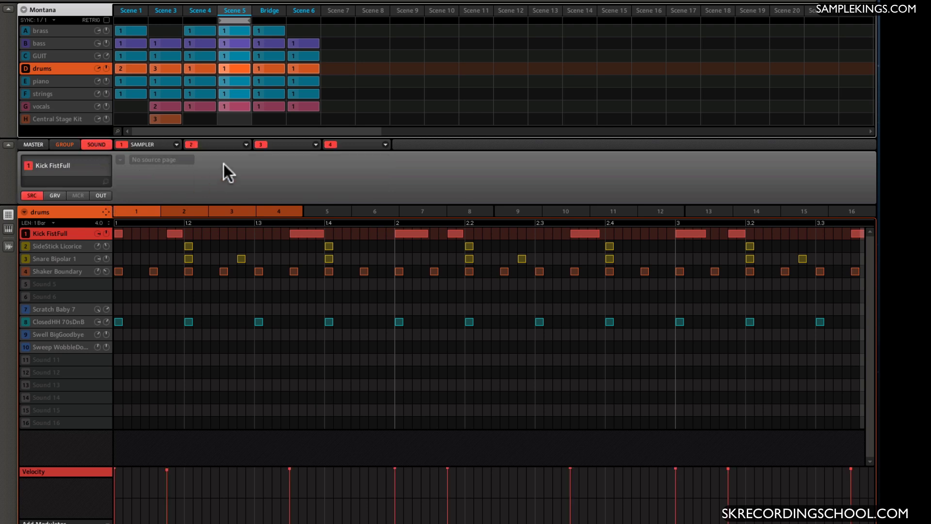
pyautogui.click(246, 144)
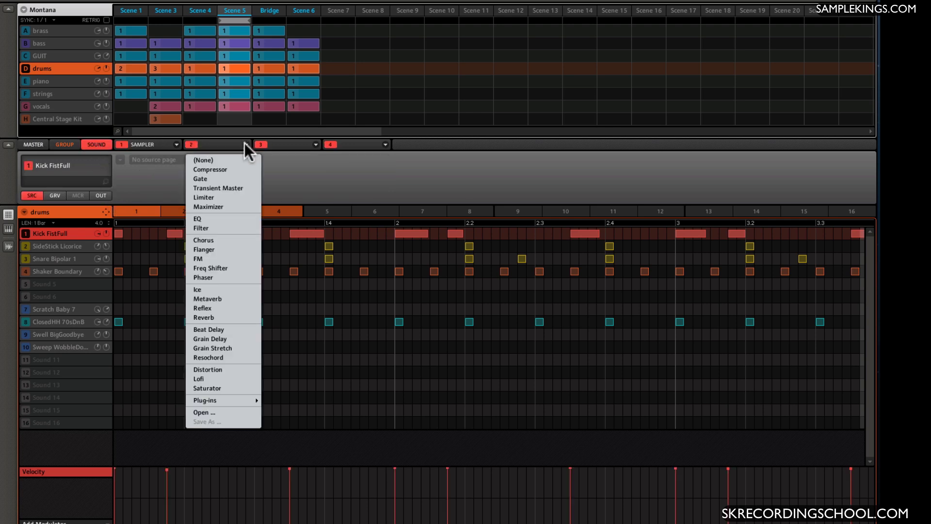
pyautogui.click(215, 240)
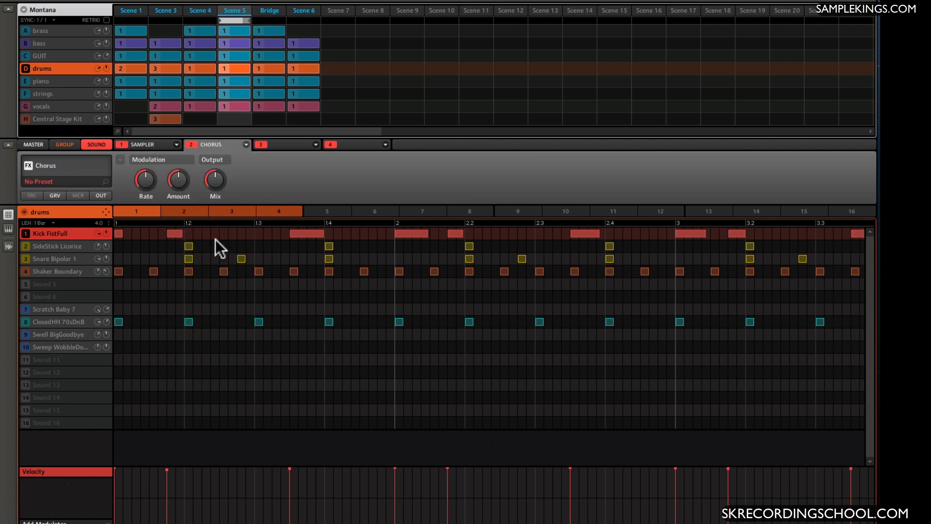
# Add Metaverb as the kick's third effect, then replace it with Lofi
pyautogui.click(315, 144)
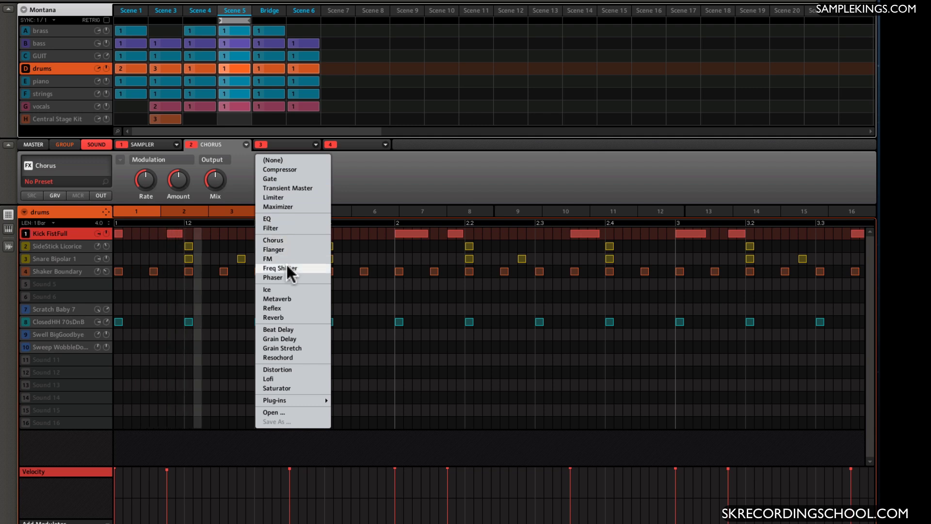
pyautogui.click(283, 297)
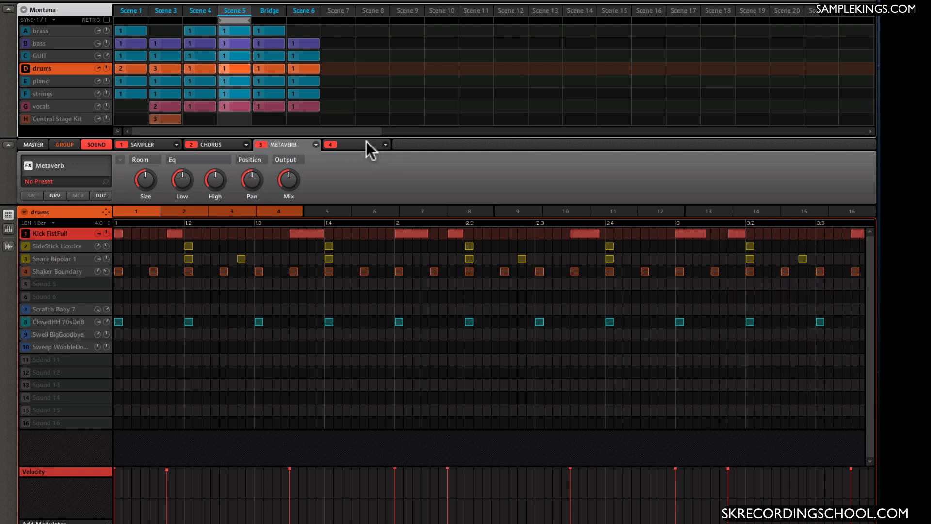
pyautogui.click(314, 144)
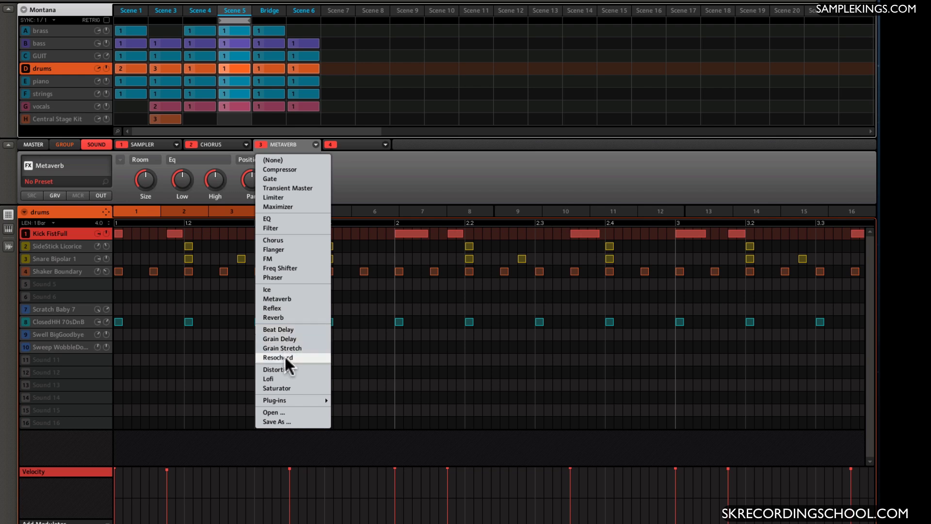
pyautogui.click(284, 377)
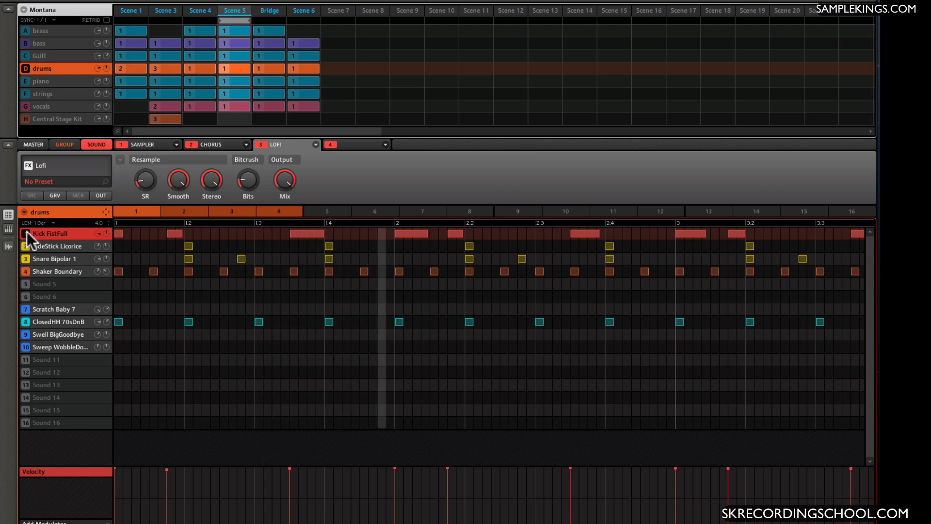
# Add Beat Delay as the drums group's third effect and zoom out to show the whole drum bar
pyautogui.click(69, 143)
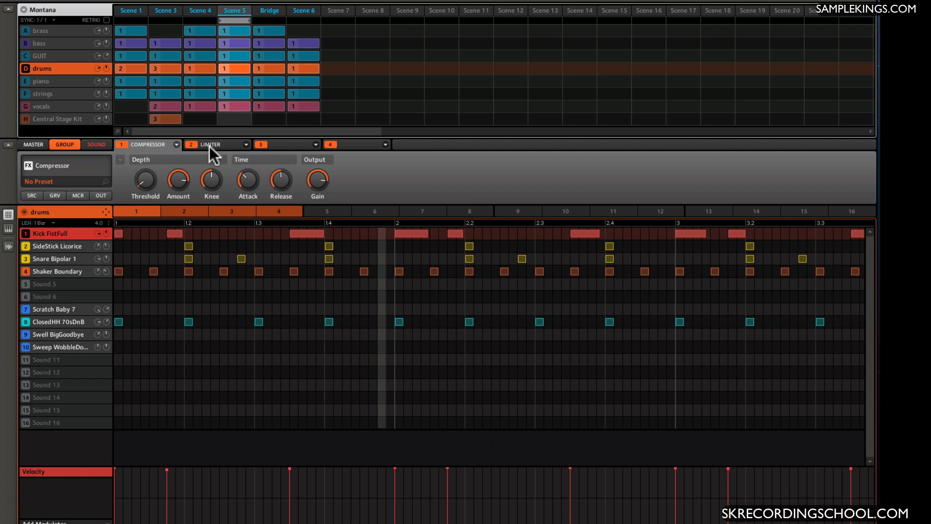
pyautogui.click(315, 145)
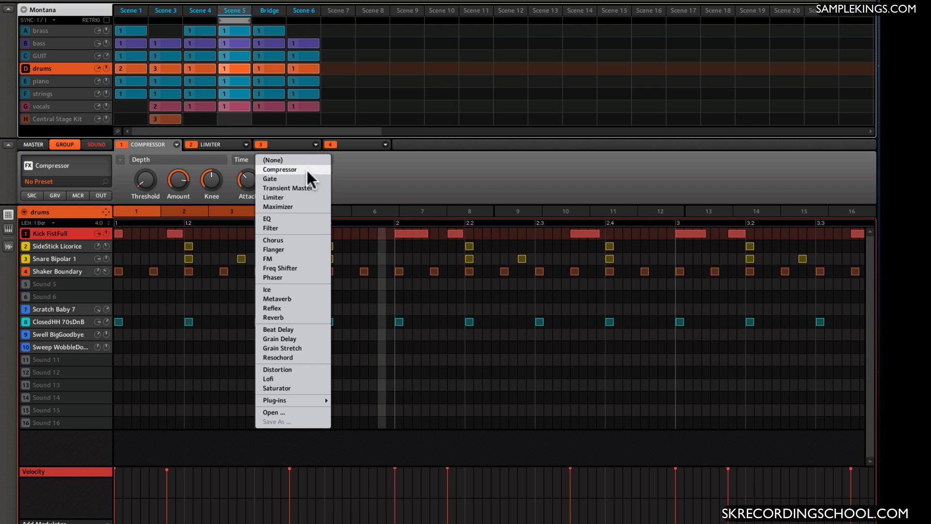
pyautogui.click(295, 331)
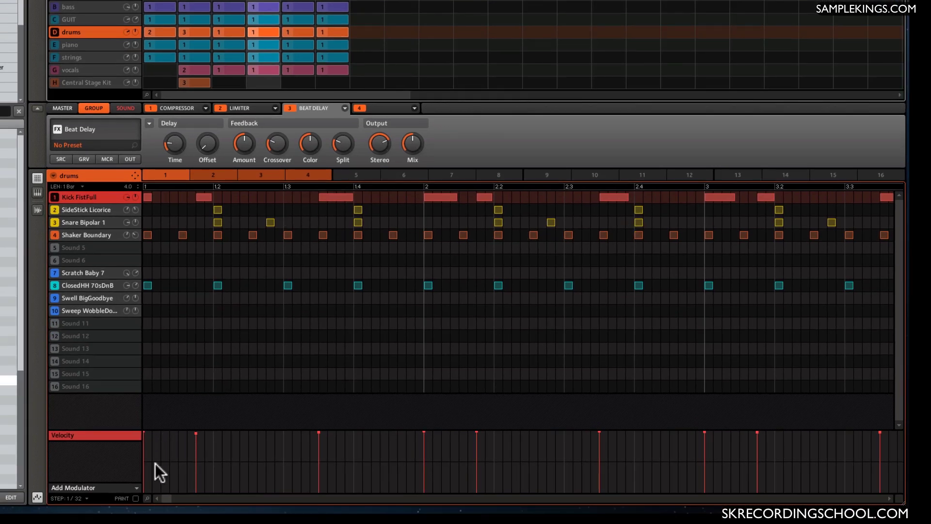
pyautogui.moveTo(147, 498)
pyautogui.mouseDown()
pyautogui.moveTo(147, 517)
pyautogui.moveTo(148, 505)
pyautogui.mouseUp()
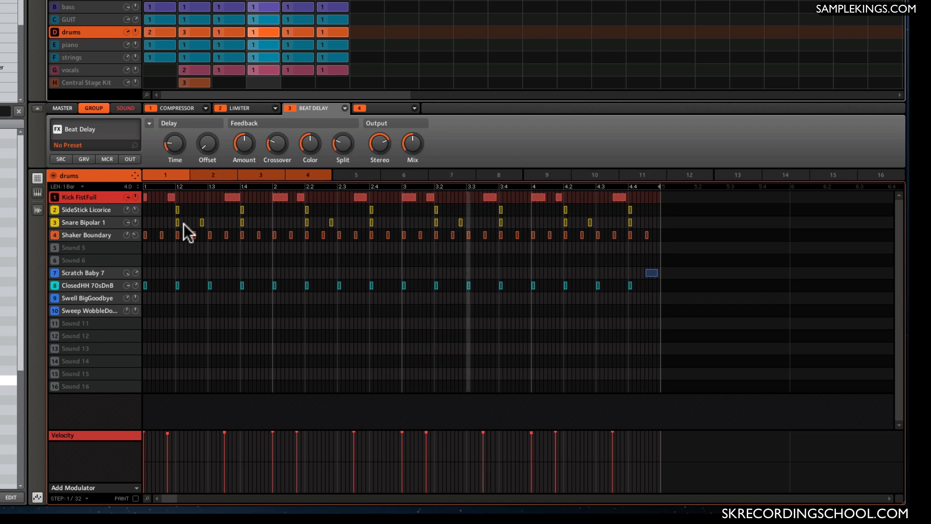
# Unsolo the drums and load Grain Delay and Resochord into the master effect chain
pyautogui.click(63, 109)
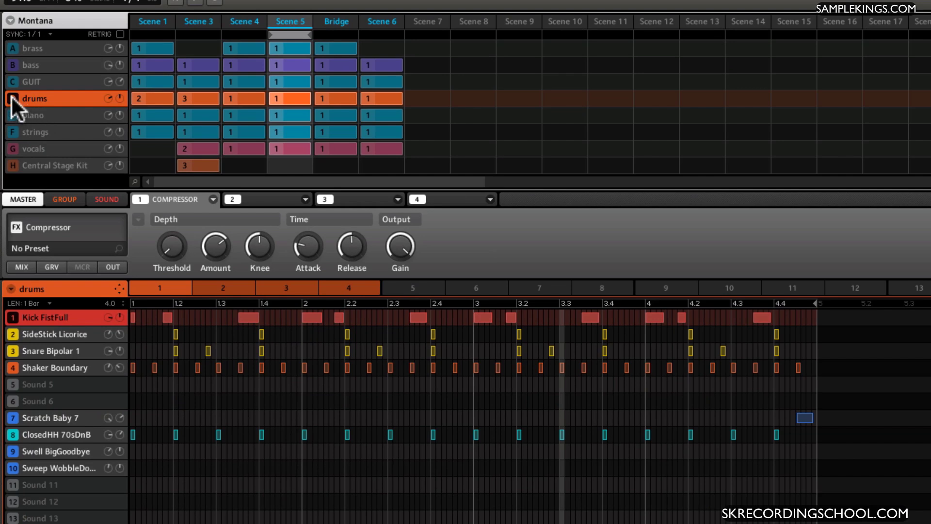
pyautogui.rightClick(15, 100)
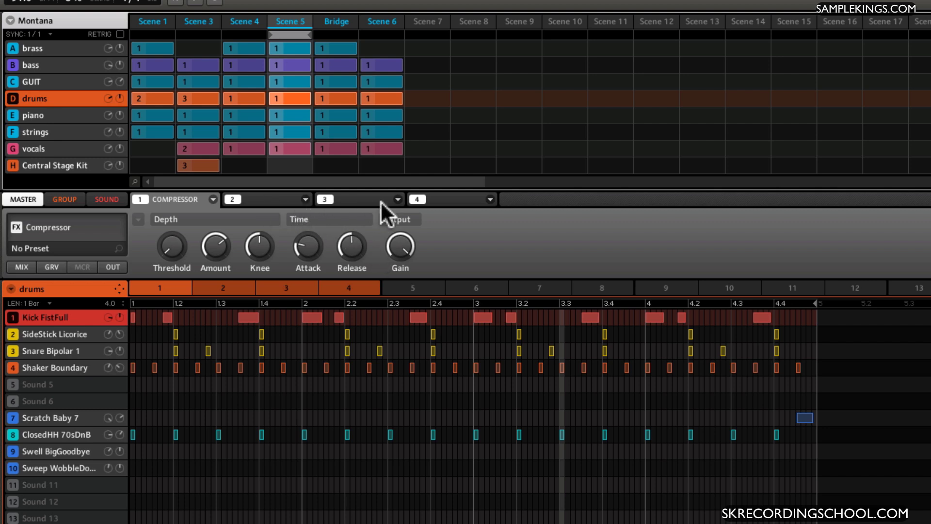
pyautogui.click(303, 199)
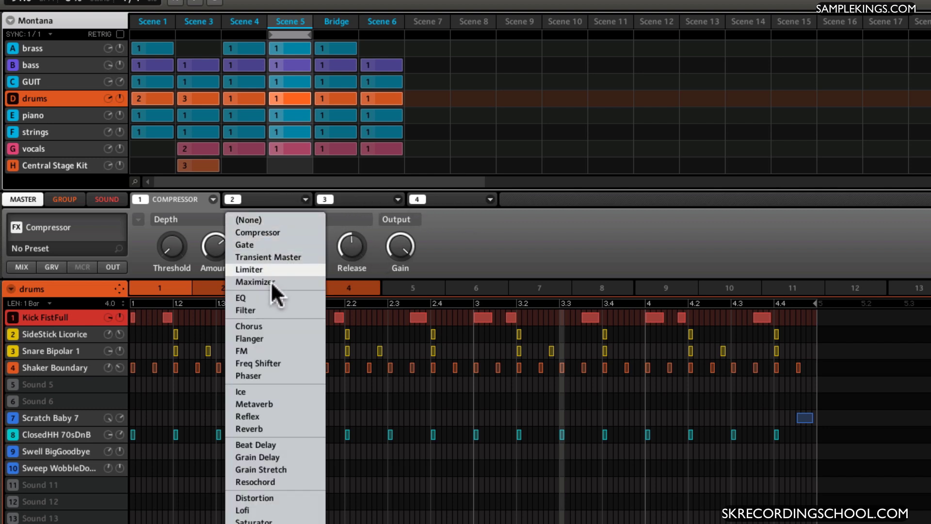
pyautogui.click(262, 458)
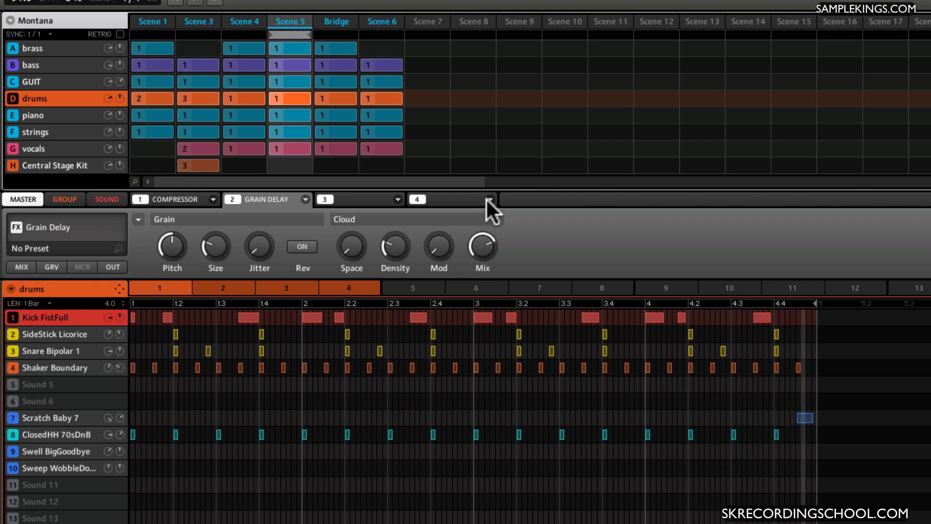
pyautogui.click(488, 201)
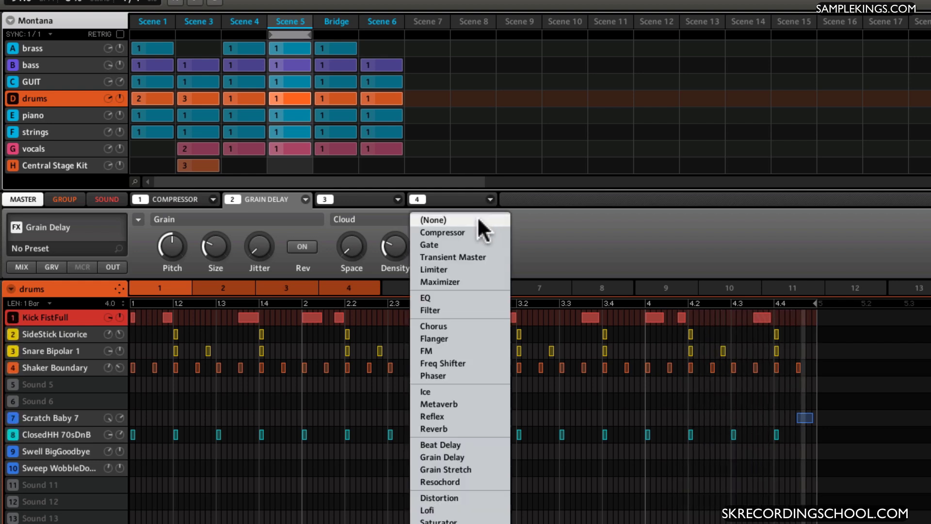
pyautogui.click(444, 484)
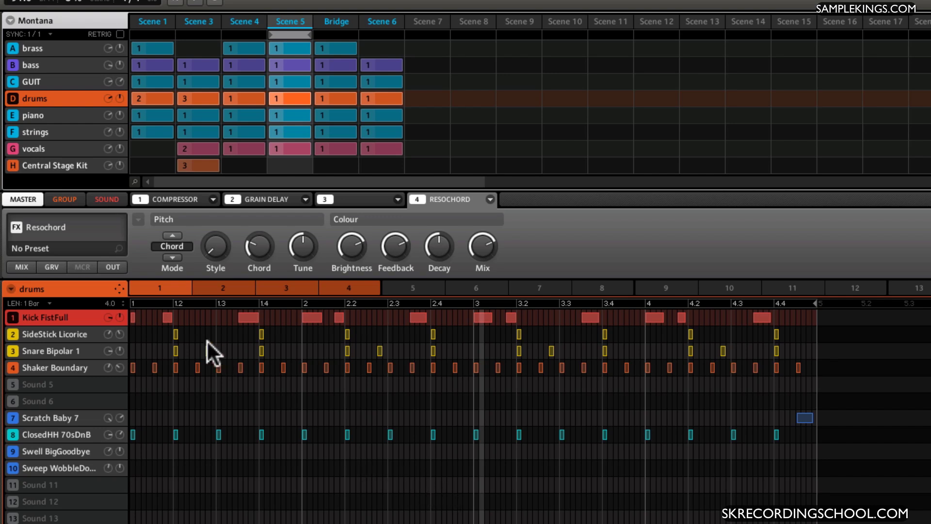
# In the master mix, lower groups A, H and F and raise group B
pyautogui.click(22, 268)
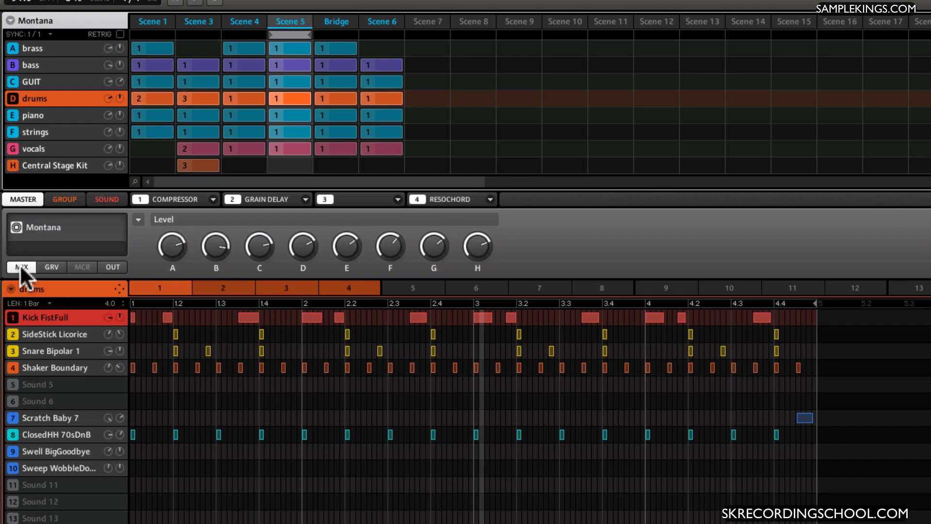
pyautogui.moveTo(164, 246); pyautogui.dragTo(167, 263)
pyautogui.moveTo(225, 242)
pyautogui.mouseDown()
pyautogui.moveTo(209, 259)
pyautogui.moveTo(208, 239)
pyautogui.mouseUp()
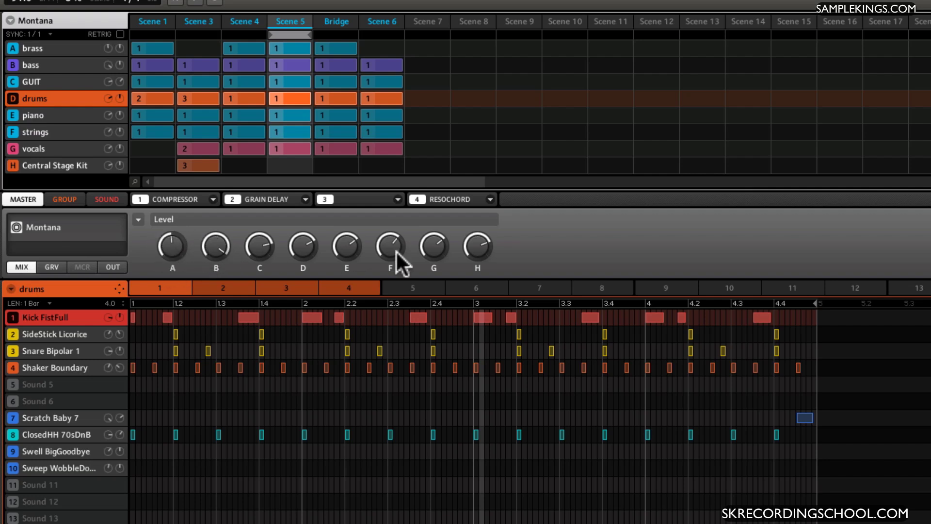
pyautogui.moveTo(470, 263)
pyautogui.mouseDown()
pyautogui.moveTo(474, 243)
pyautogui.moveTo(472, 276)
pyautogui.mouseUp()
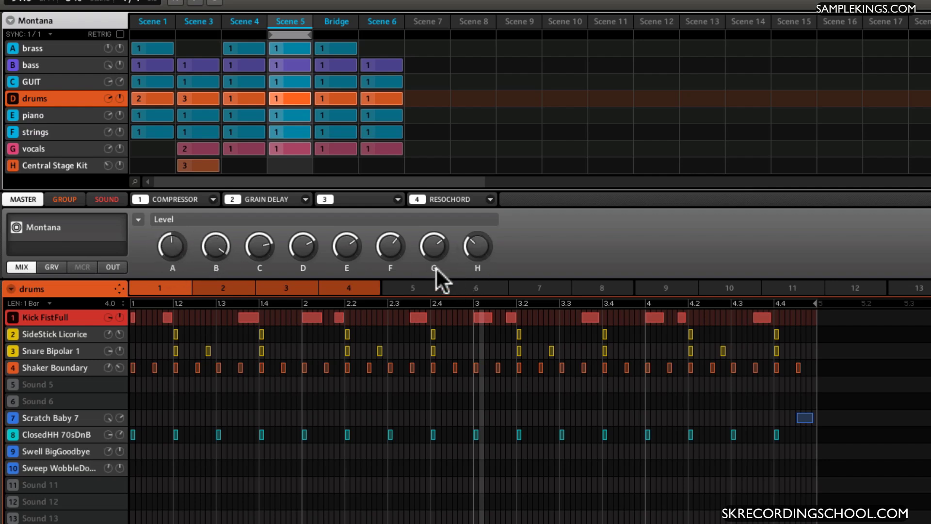
pyautogui.moveTo(395, 249); pyautogui.dragTo(386, 264)
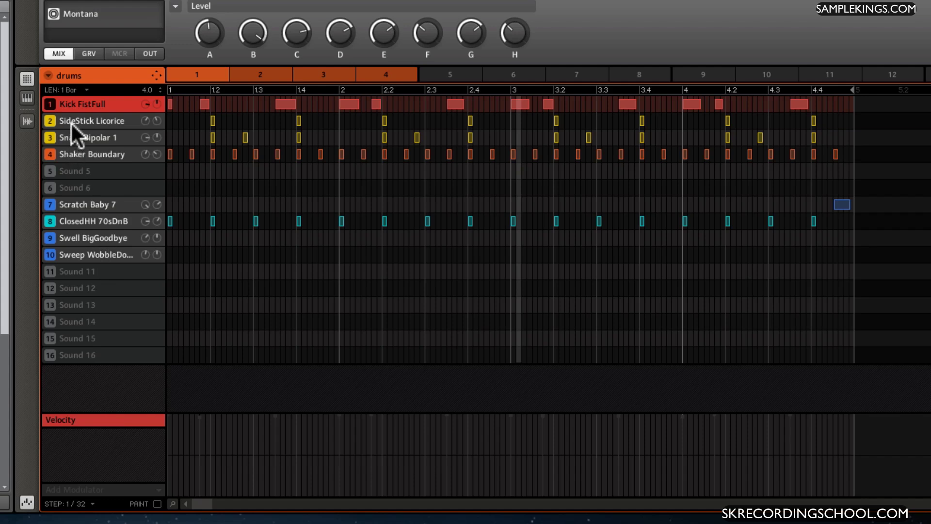
# Select the SideStick Licorice sound and hide the velocity lane
pyautogui.click(71, 122)
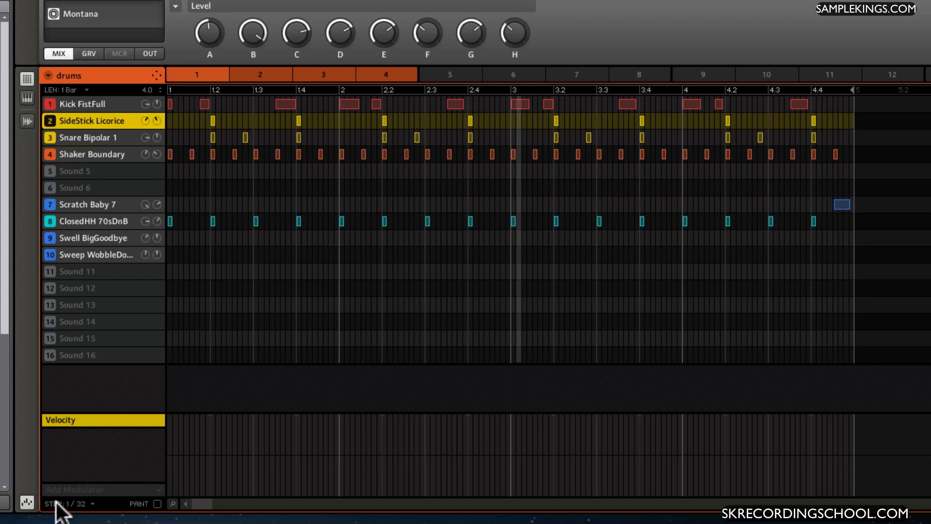
pyautogui.click(26, 502)
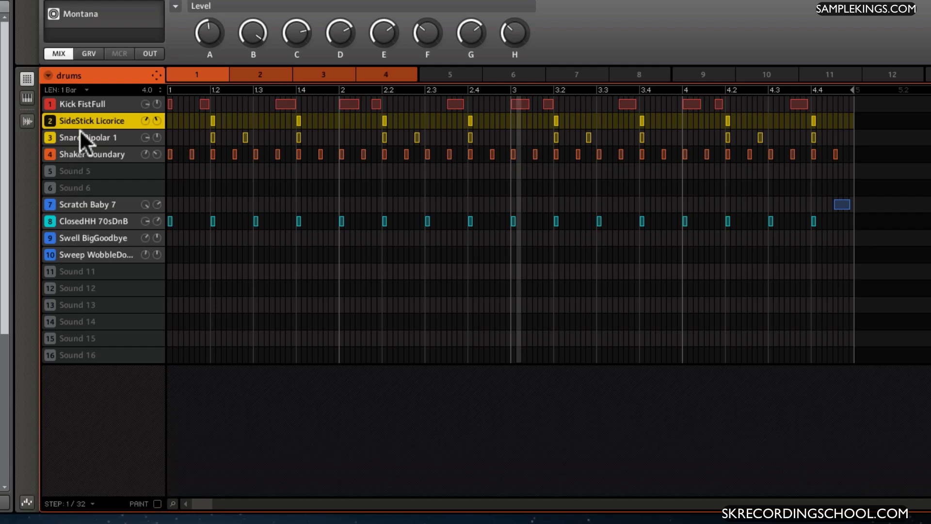
# Trim the Kick FistFull sample's end point to about 330 ms in the sample editor
pyautogui.click(85, 103)
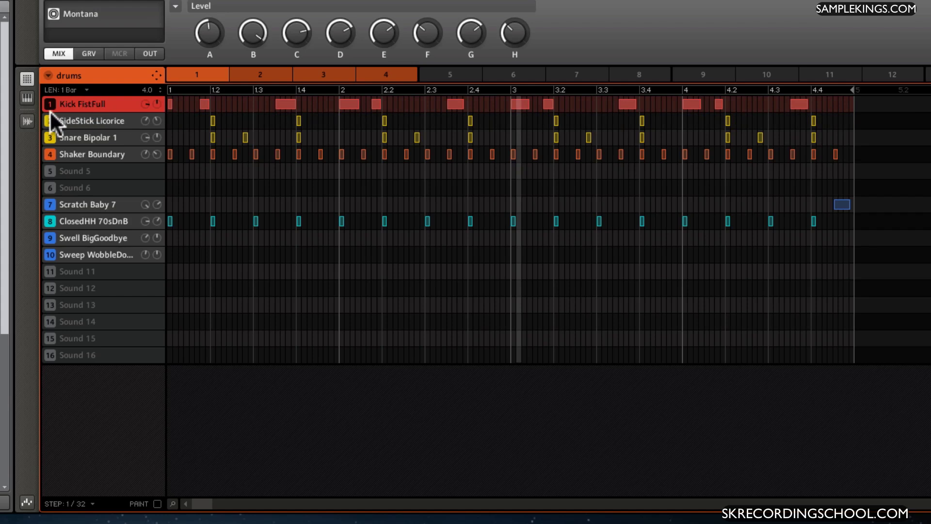
pyautogui.click(27, 121)
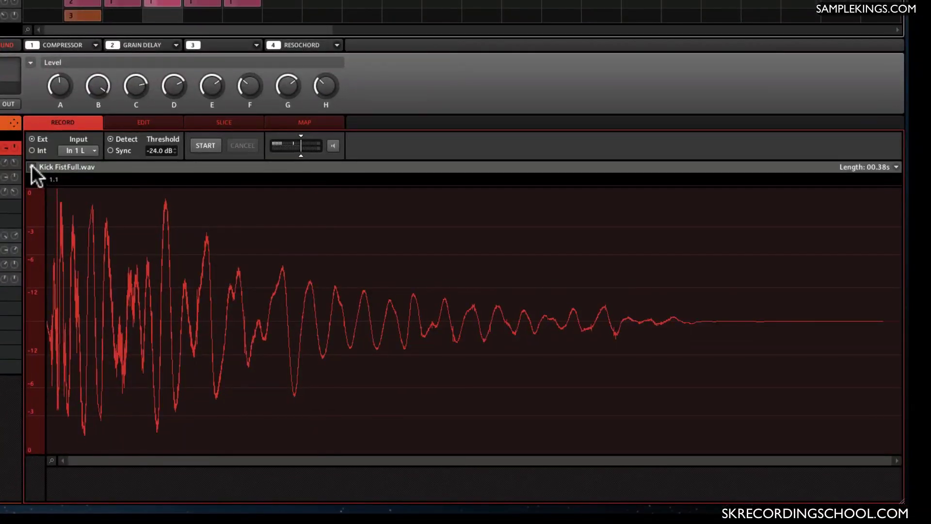
pyautogui.click(143, 124)
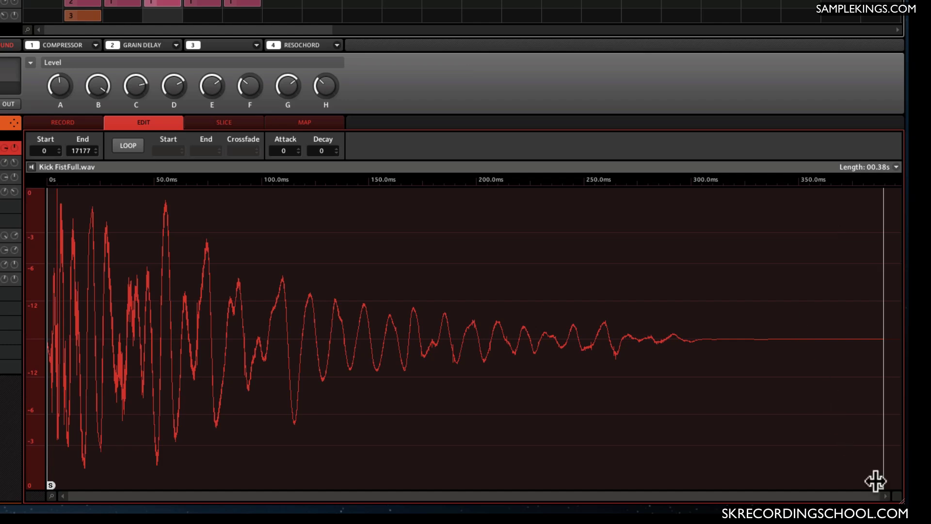
pyautogui.moveTo(875, 481)
pyautogui.mouseDown()
pyautogui.moveTo(886, 481)
pyautogui.moveTo(255, 429)
pyautogui.mouseUp()
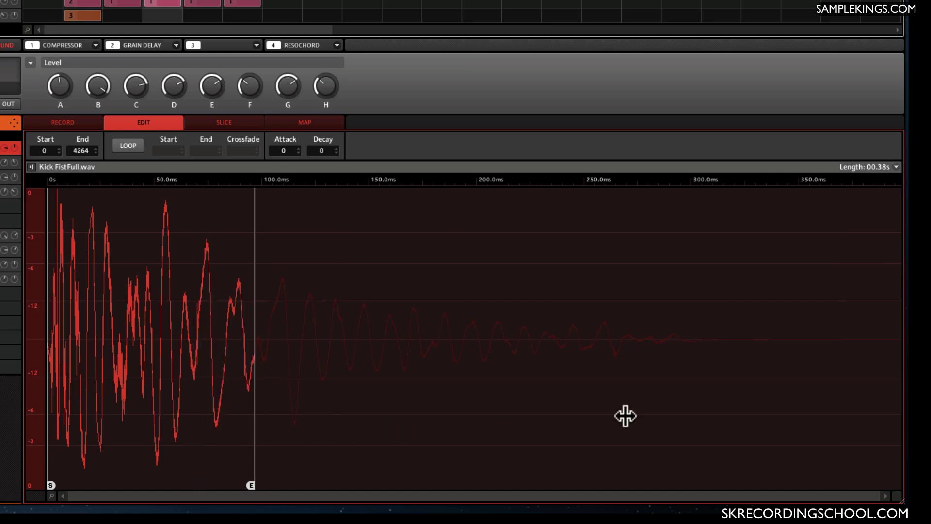
pyautogui.moveTo(625, 415); pyautogui.dragTo(852, 405)
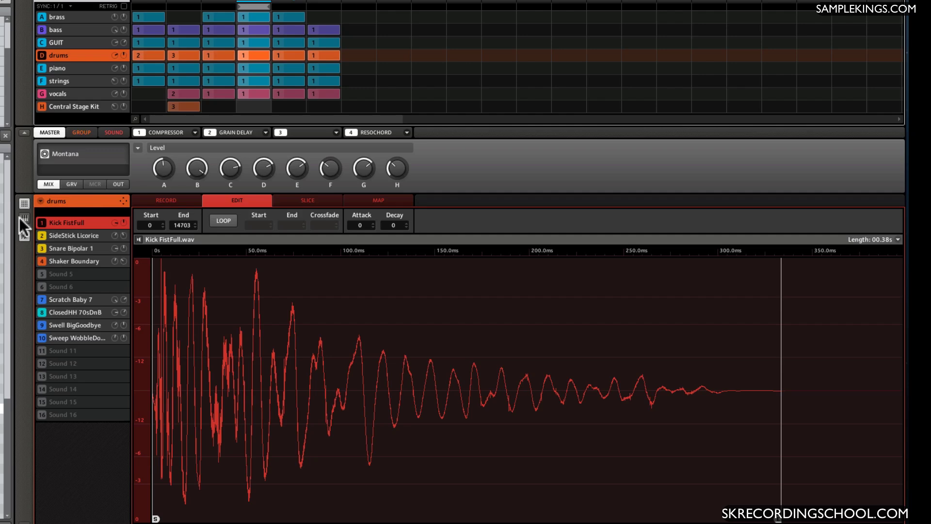
# Show the piano group's Pop Piano pattern as piano-roll notes and solo the piano group
pyautogui.click(20, 218)
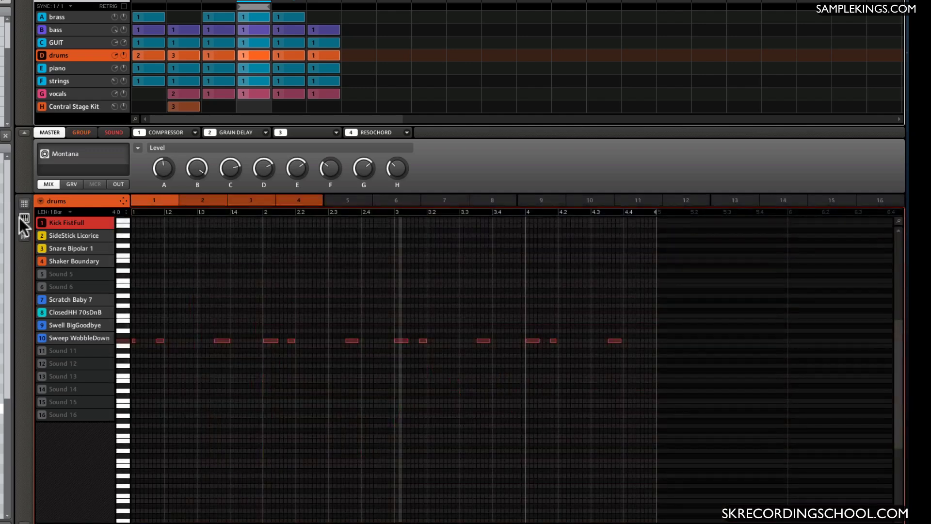
pyautogui.click(56, 69)
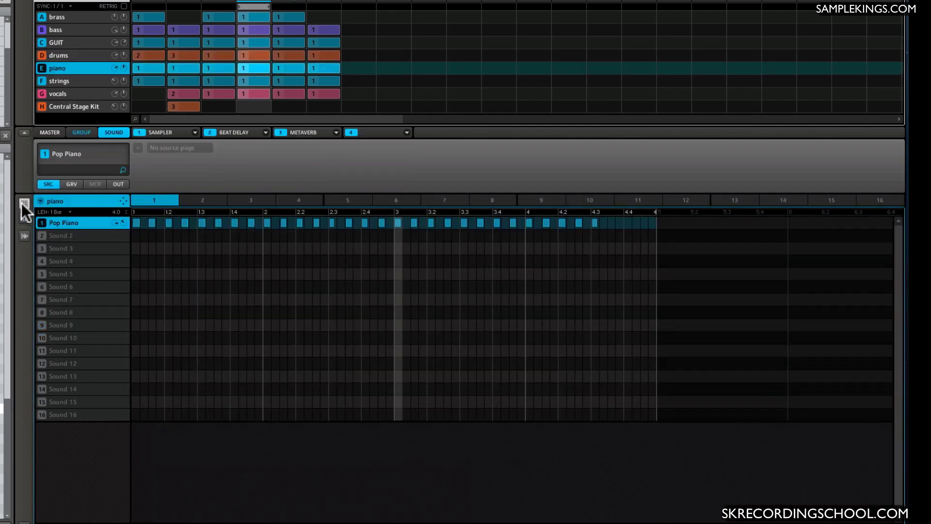
pyautogui.click(24, 218)
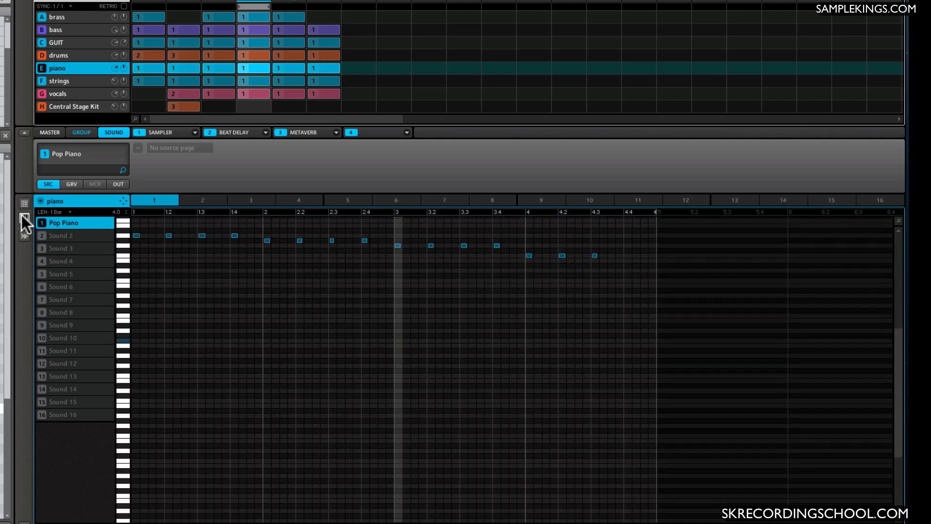
pyautogui.scroll(1, 220, 312)
pyautogui.scroll(3, 221, 312)
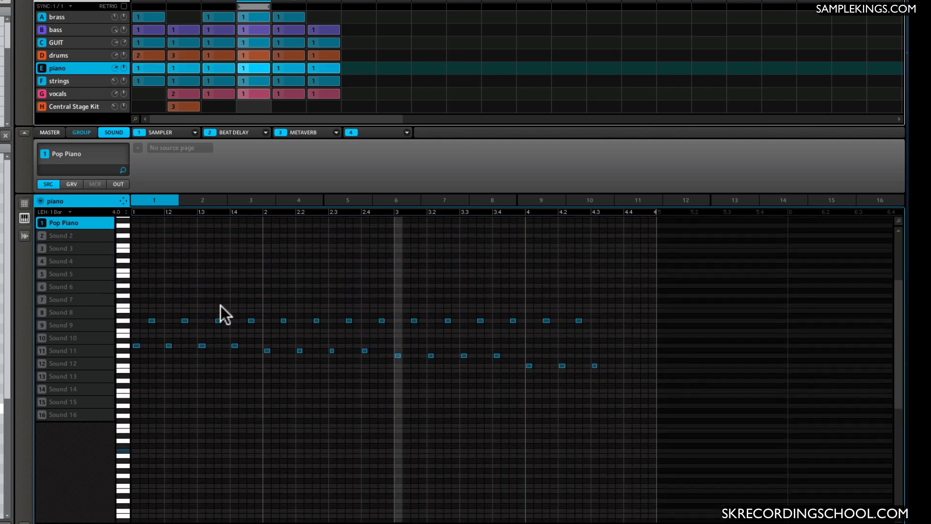
pyautogui.scroll(2, 221, 311)
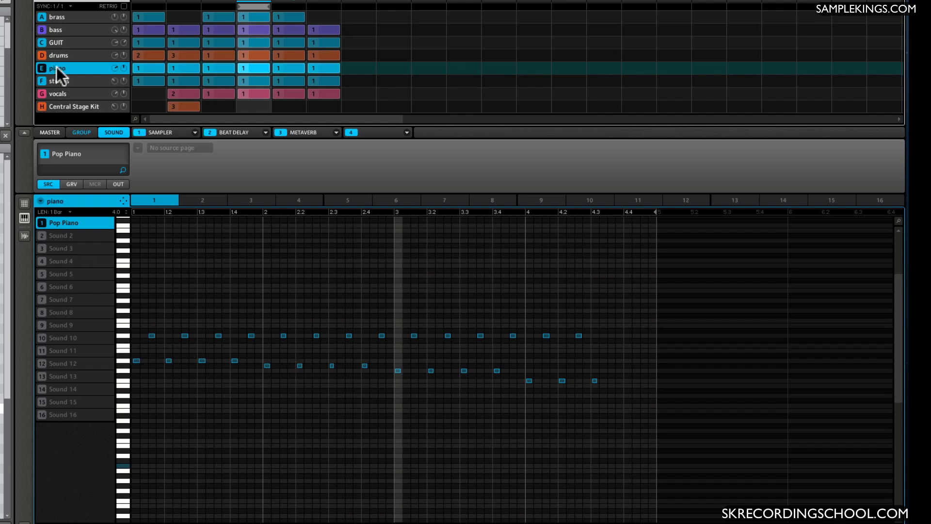
pyautogui.rightClick(40, 69)
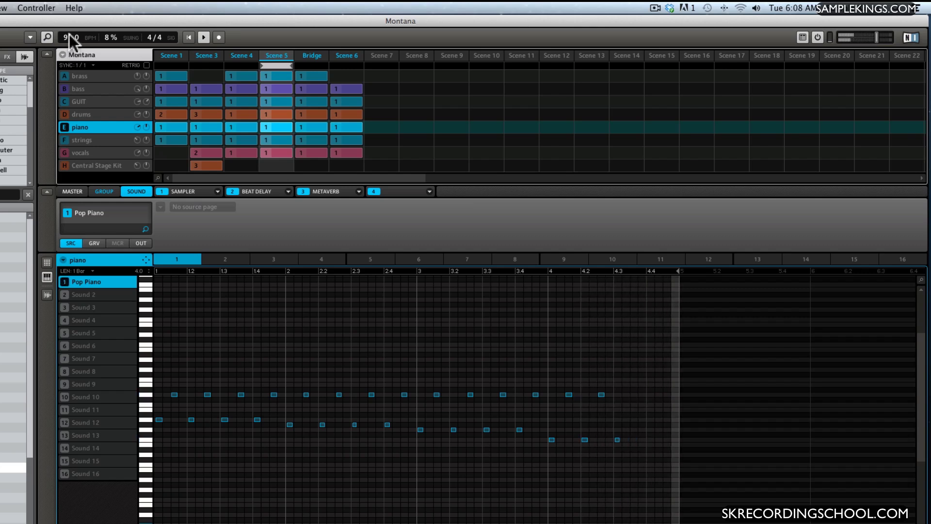
# Set the song tempo to 96.0 BPM, mute then unmute the piano, and release its solo
pyautogui.moveTo(69, 36)
pyautogui.mouseDown()
pyautogui.moveTo(68, 66)
pyautogui.moveTo(69, 14)
pyautogui.moveTo(71, 40)
pyautogui.mouseUp()
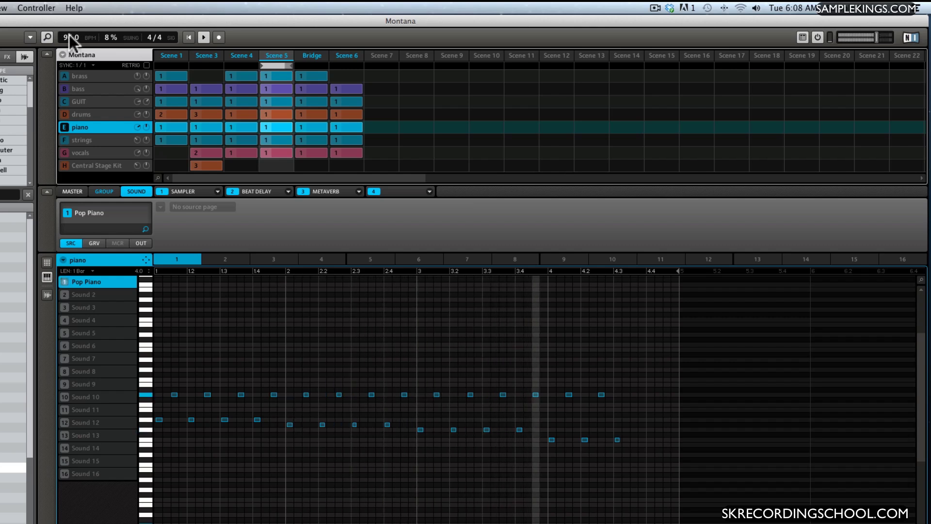
pyautogui.click(64, 129)
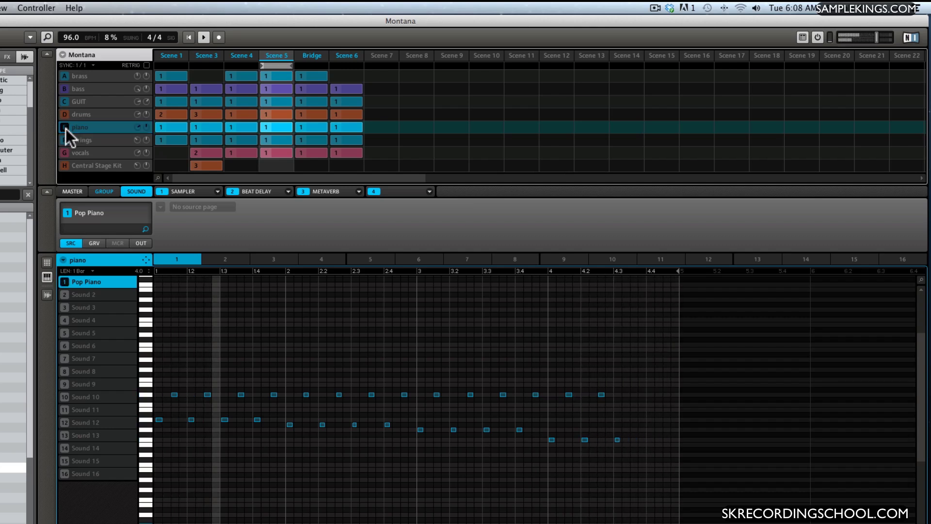
pyautogui.click(64, 130)
pyautogui.click(64, 130)
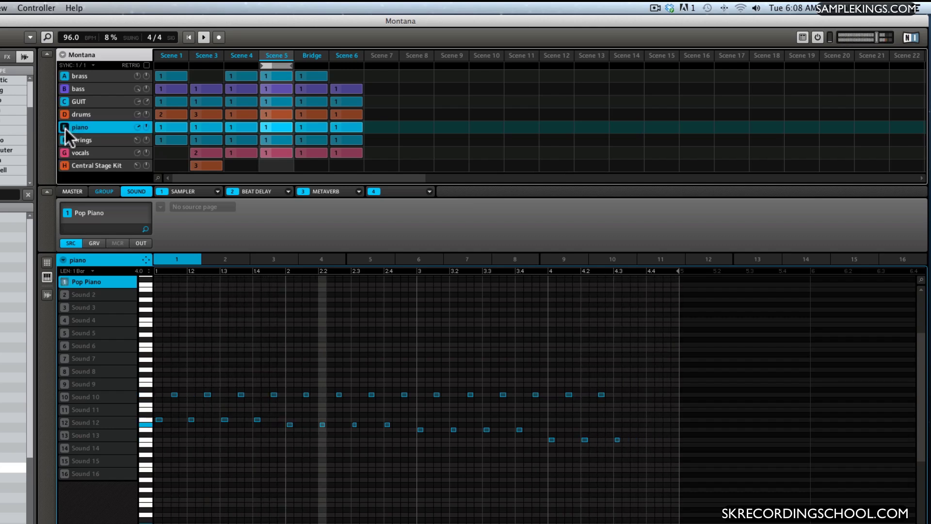